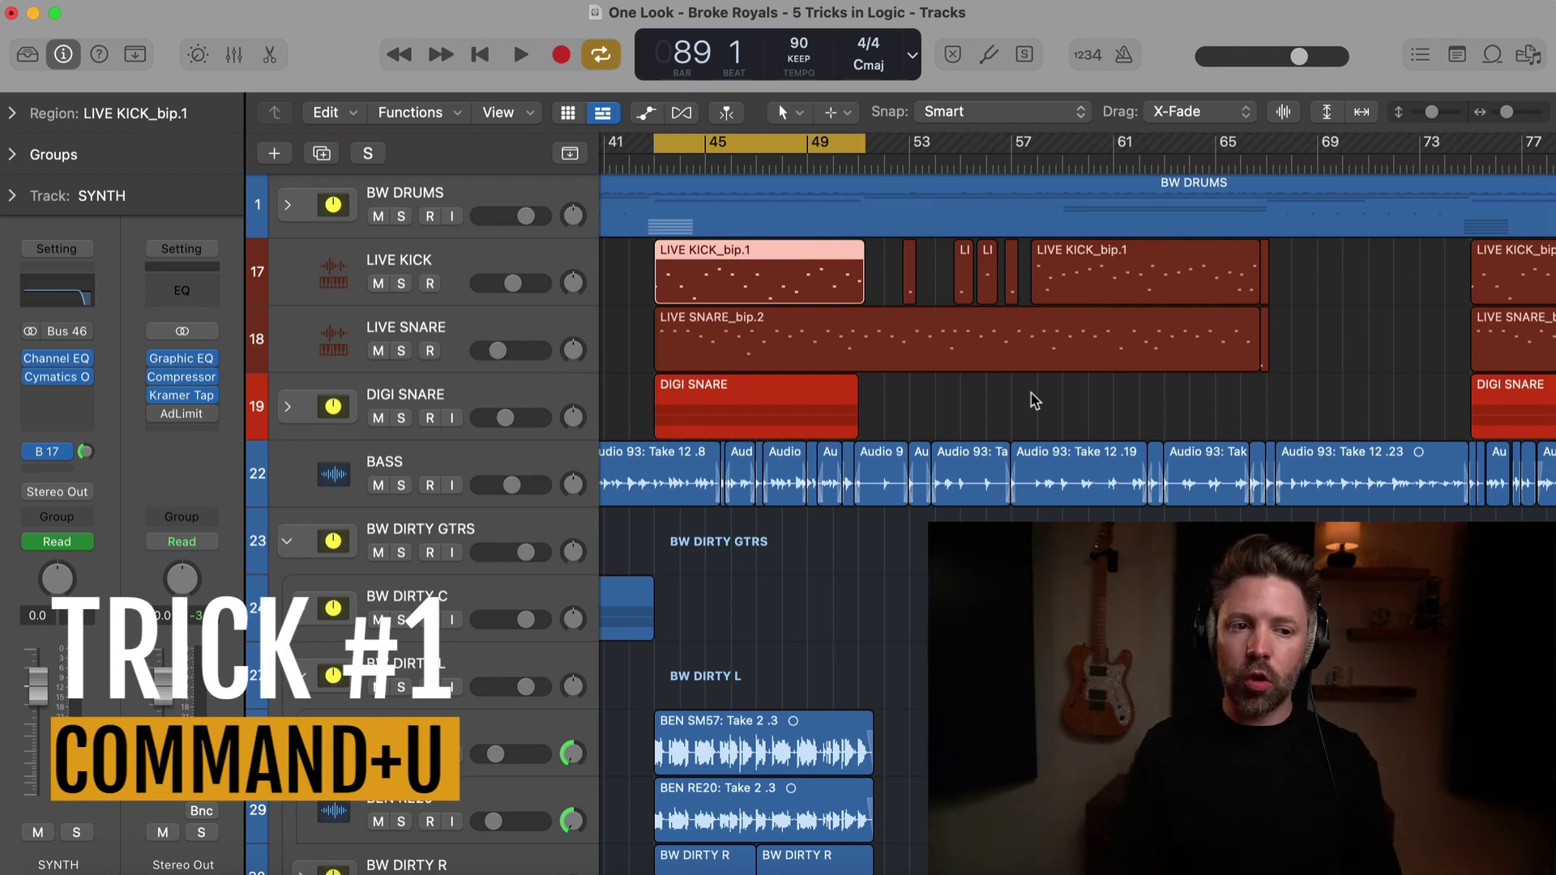
# Toggle looping off and back on, then fit the cycle range to the LIVE SNARE_bip.2 region
pyautogui.click(723, 154)
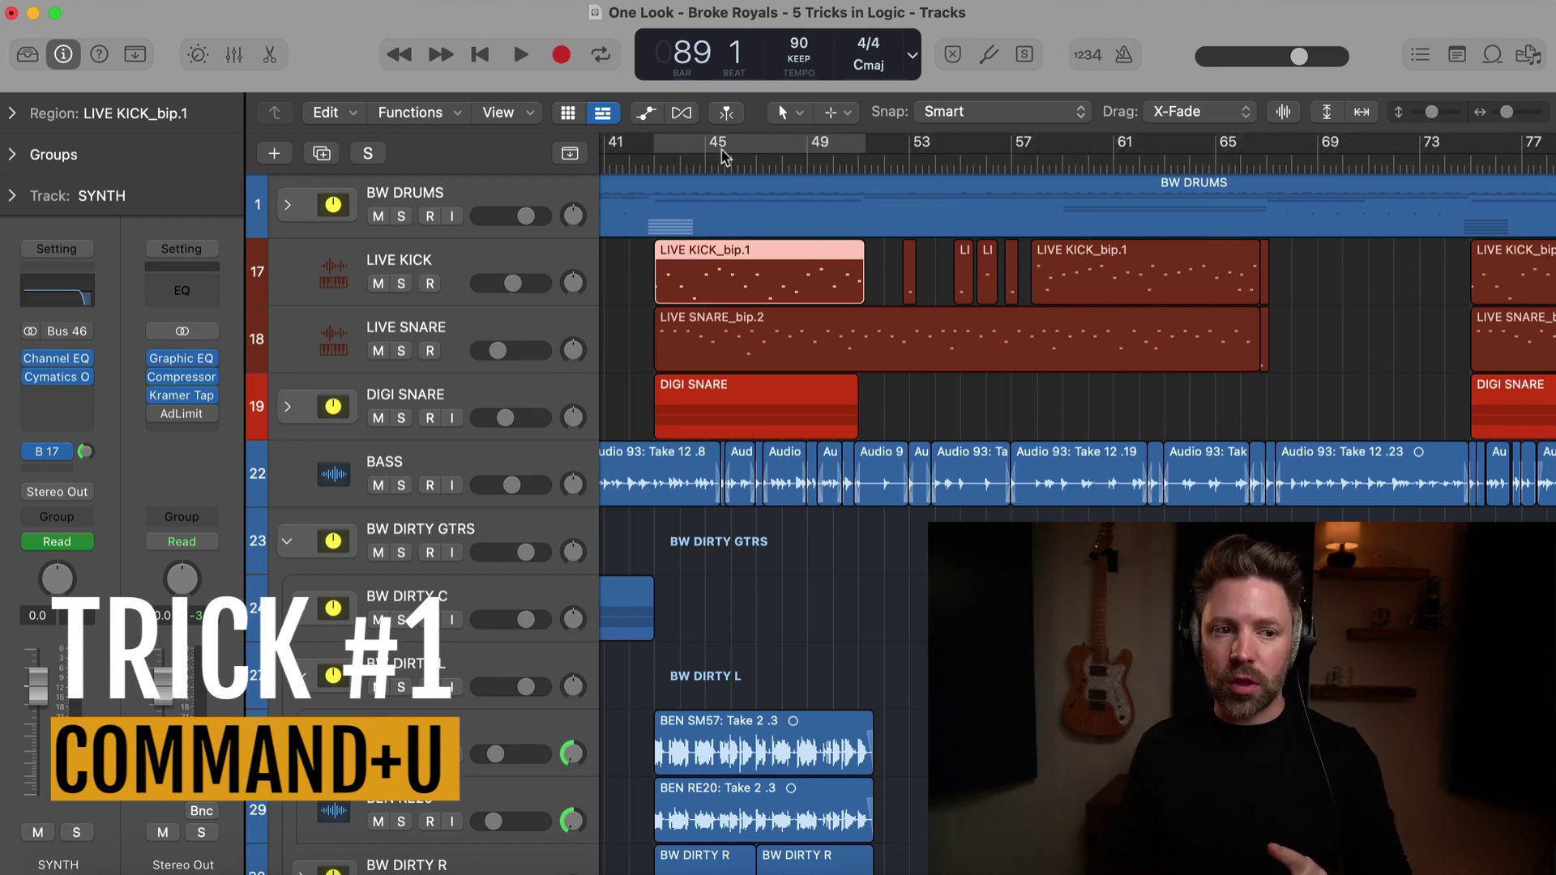
pyautogui.press('super+u')
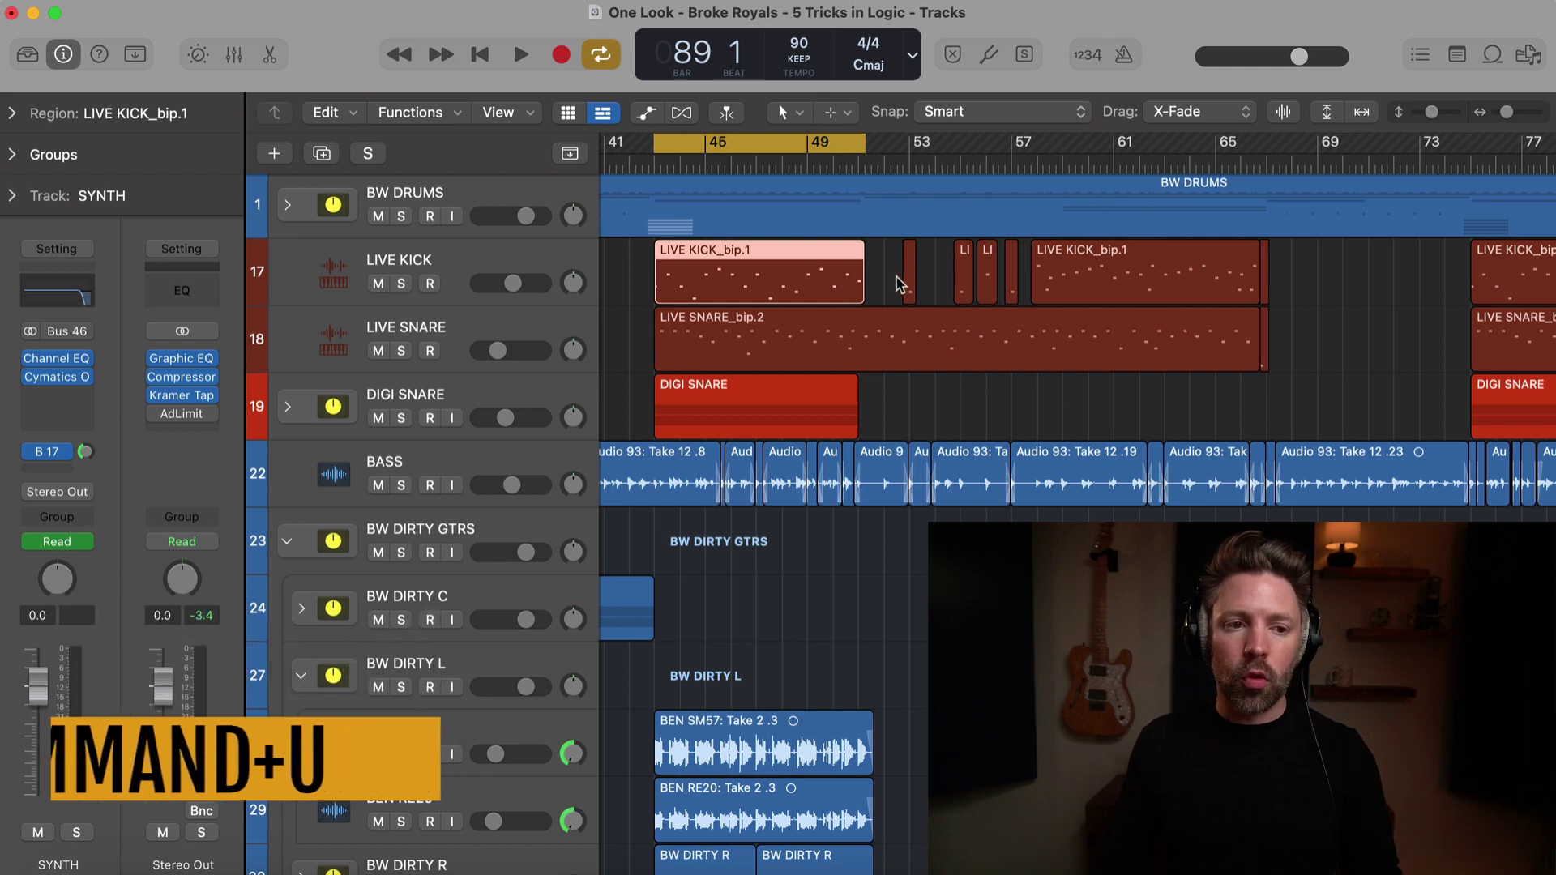
pyautogui.press('Right')
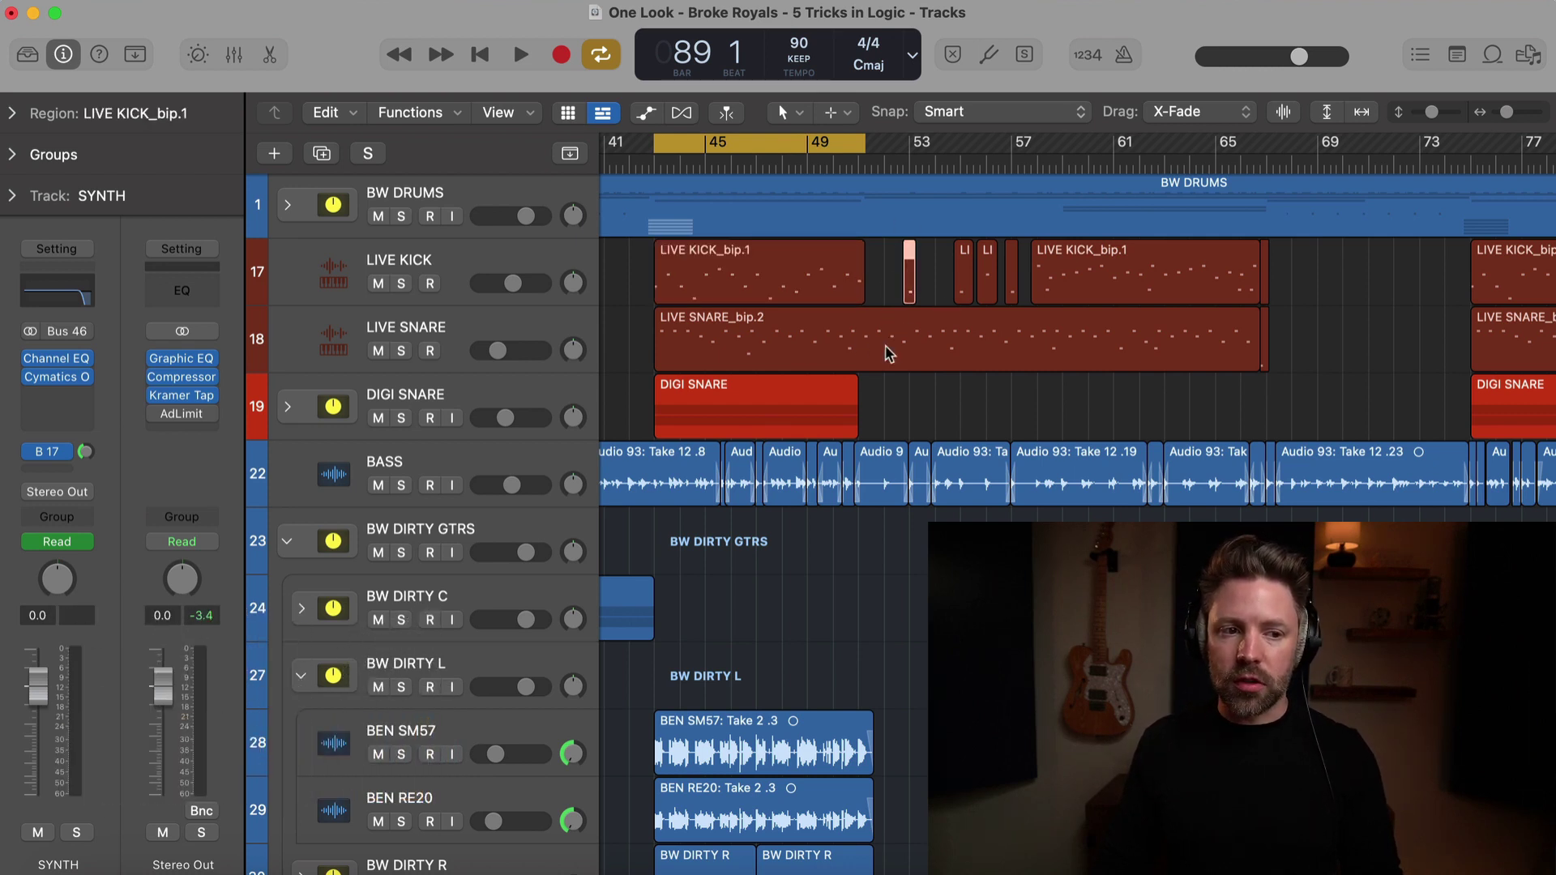
pyautogui.click(889, 353)
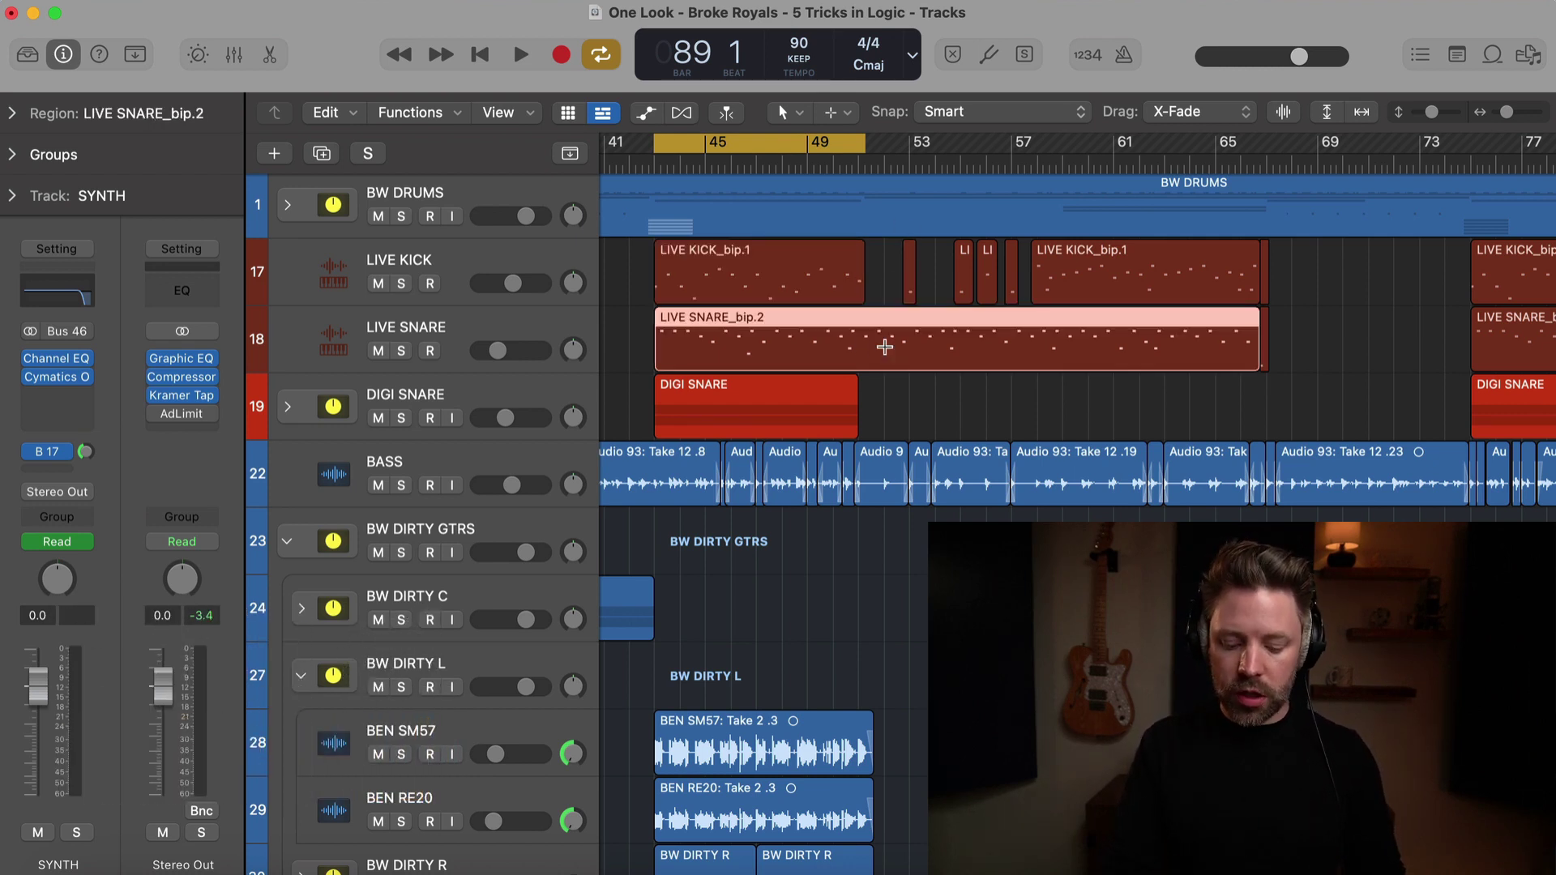
pyautogui.press('super+u')
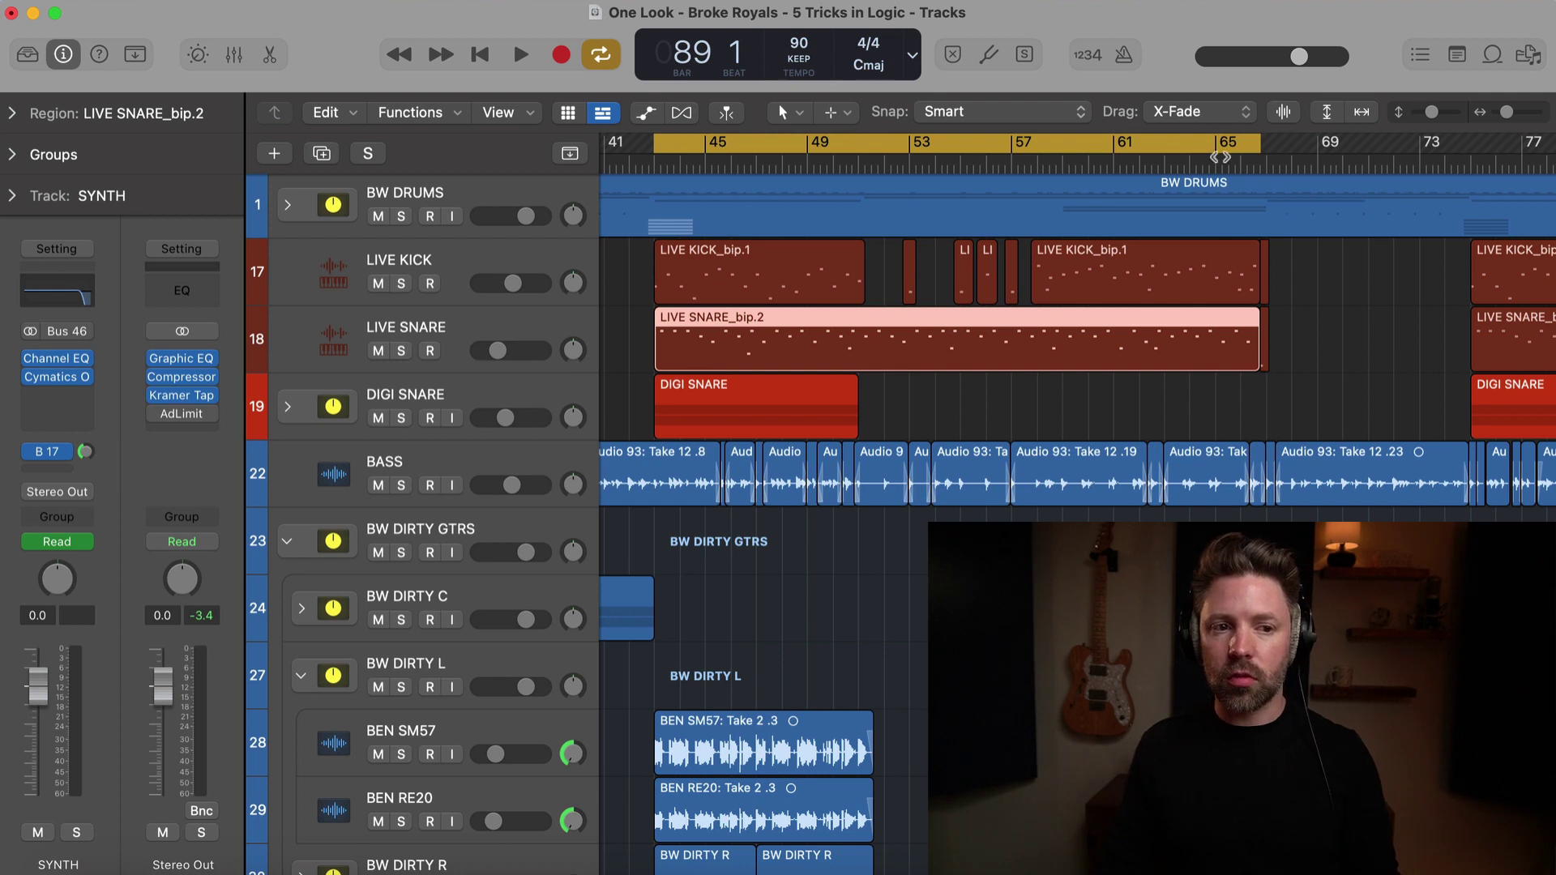
# Fit the cycle range to the small LIVE KICK region near bar 53, then the BEN SM57: Take 1 .3 region, and play the loop
pyautogui.click(911, 287)
pyautogui.press('super+u')
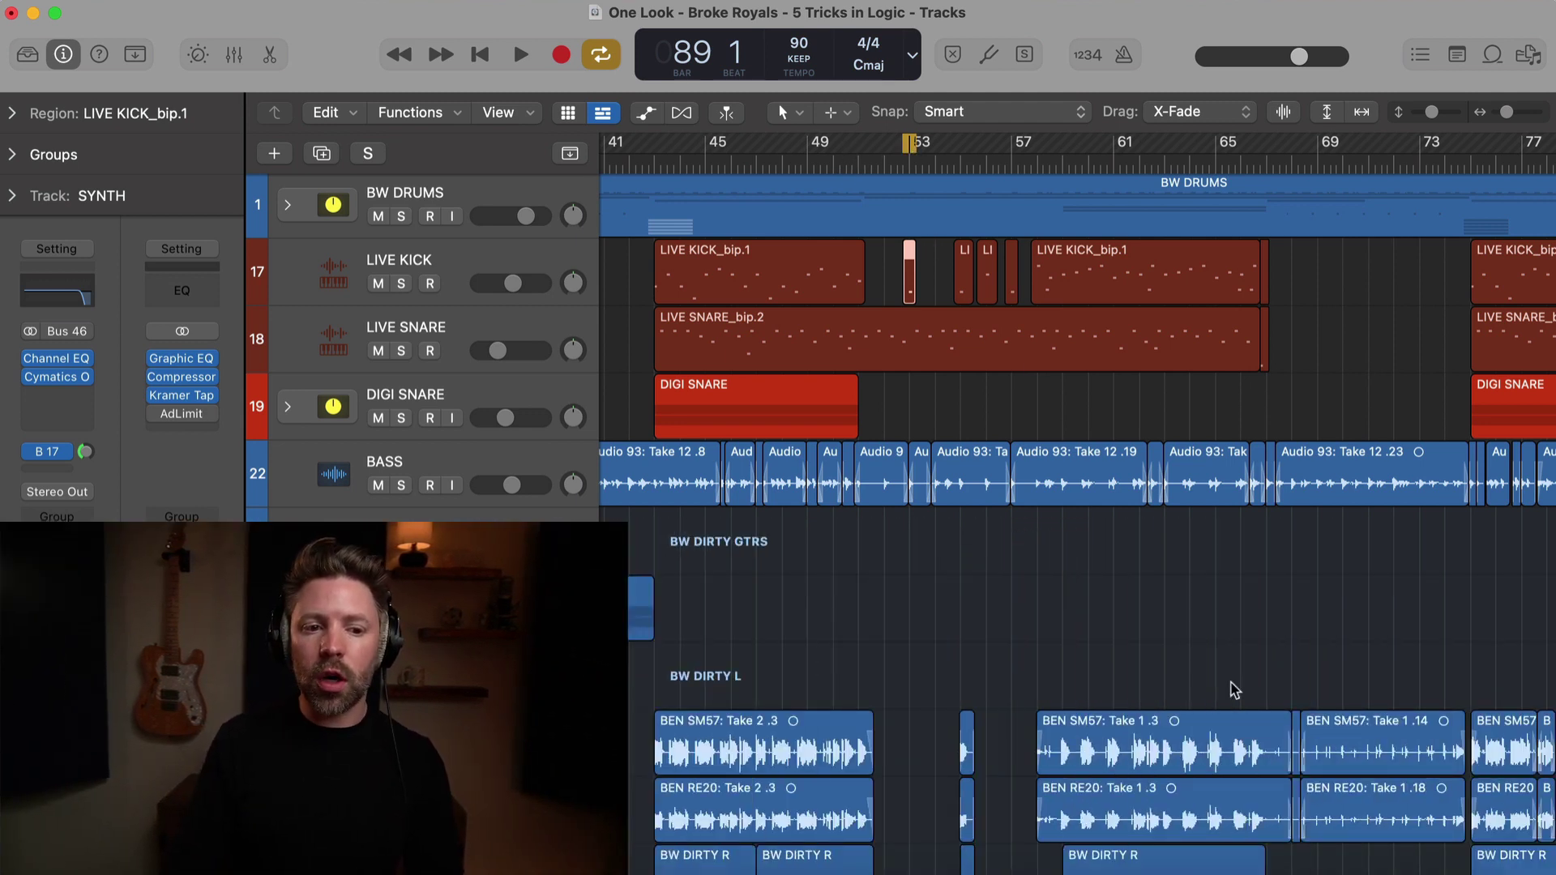
pyautogui.click(1157, 732)
pyautogui.scroll(-2, 1157, 731)
pyautogui.scroll(-1, 1158, 732)
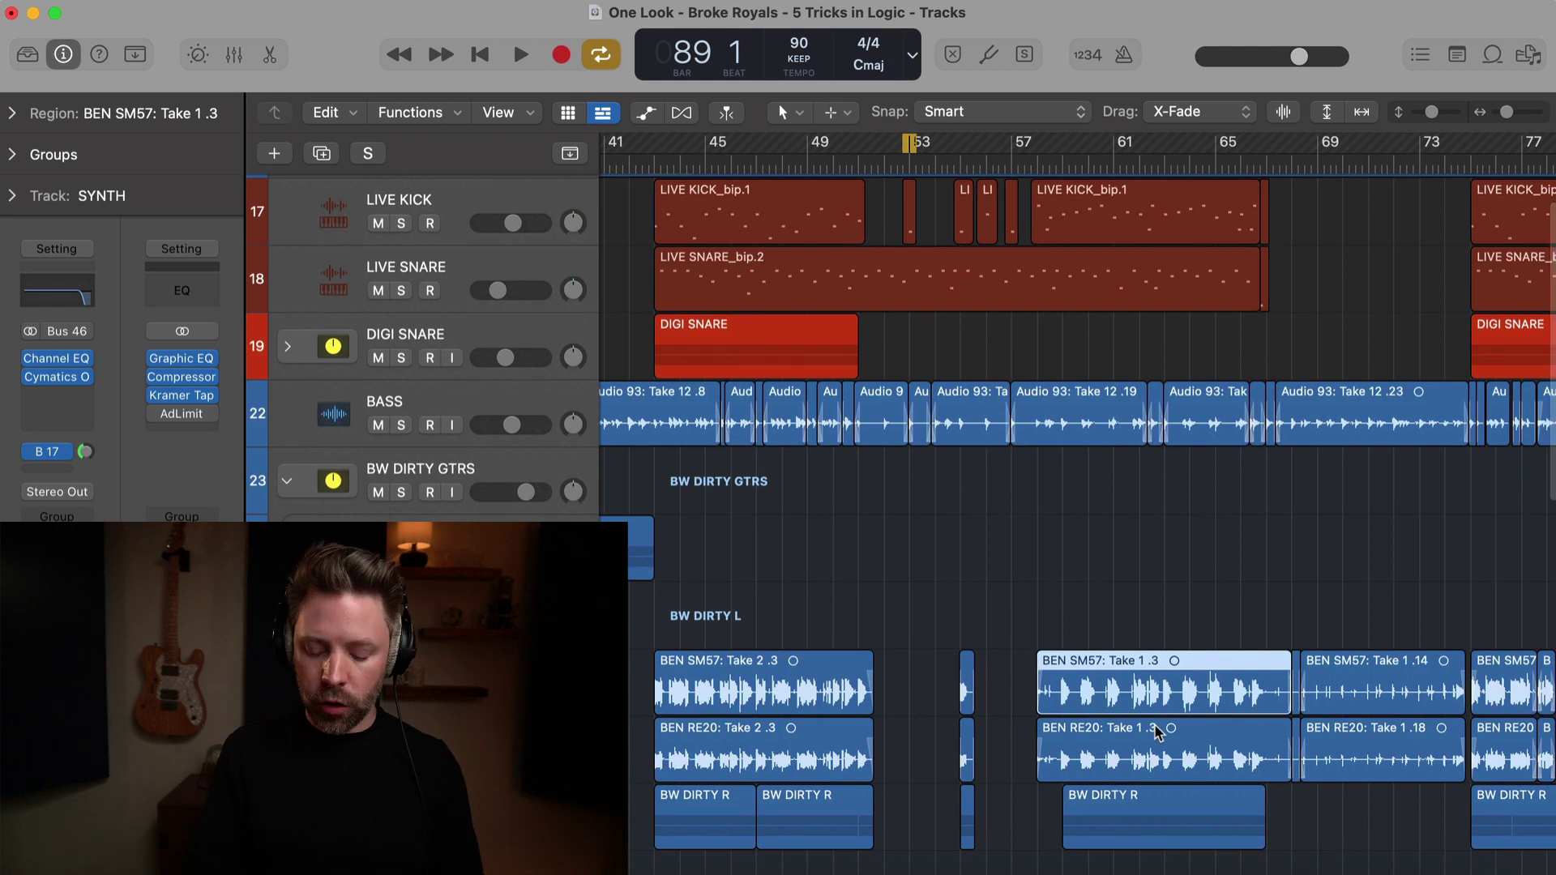
pyautogui.press('super+u')
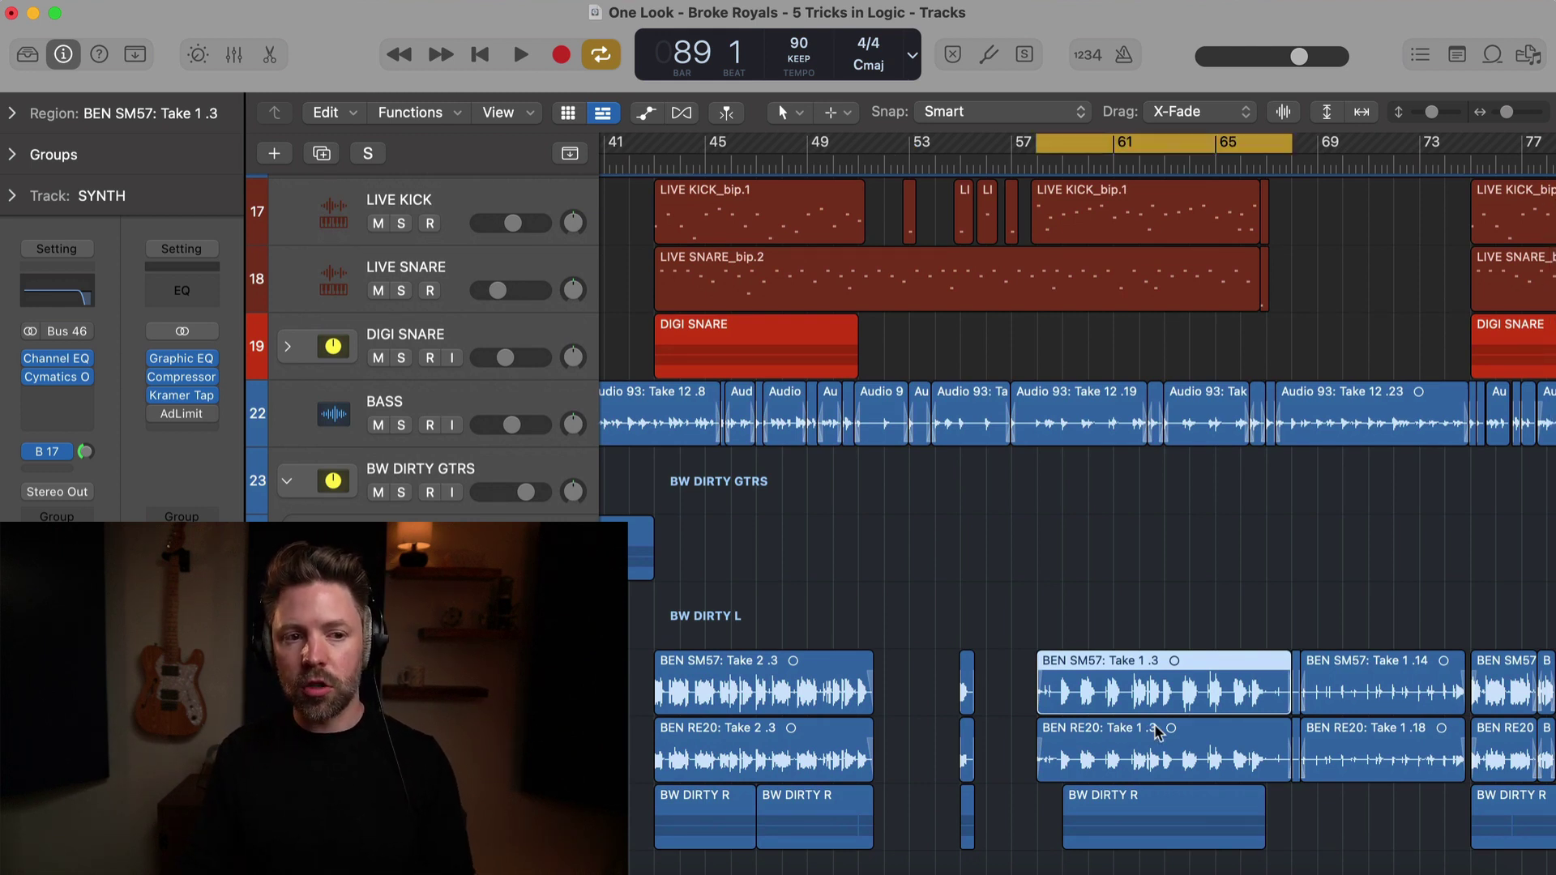
pyautogui.press('space')
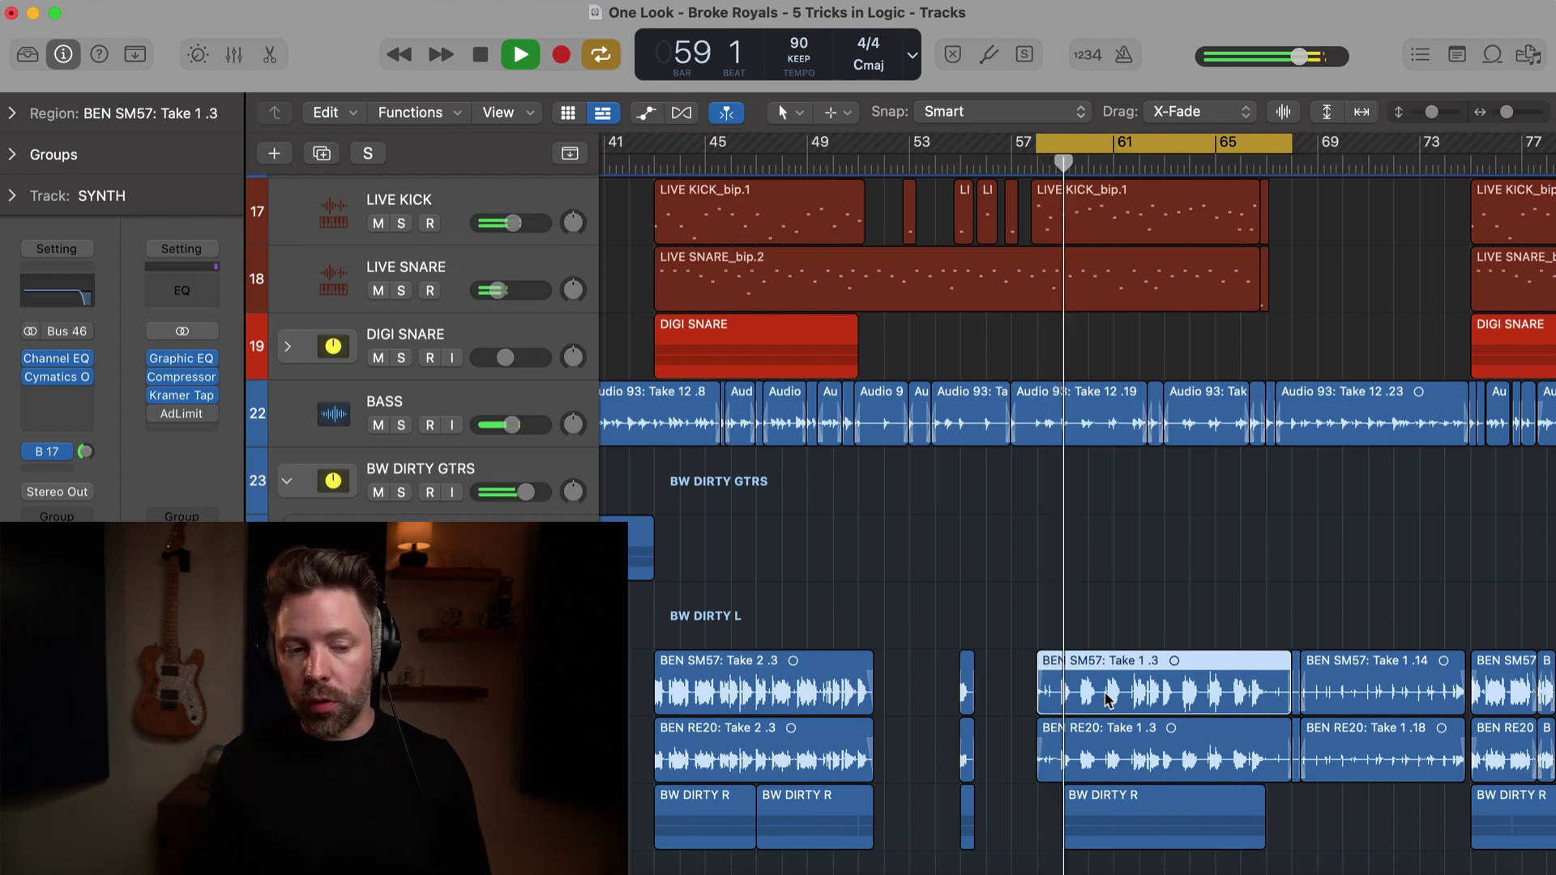
pyautogui.press('space')
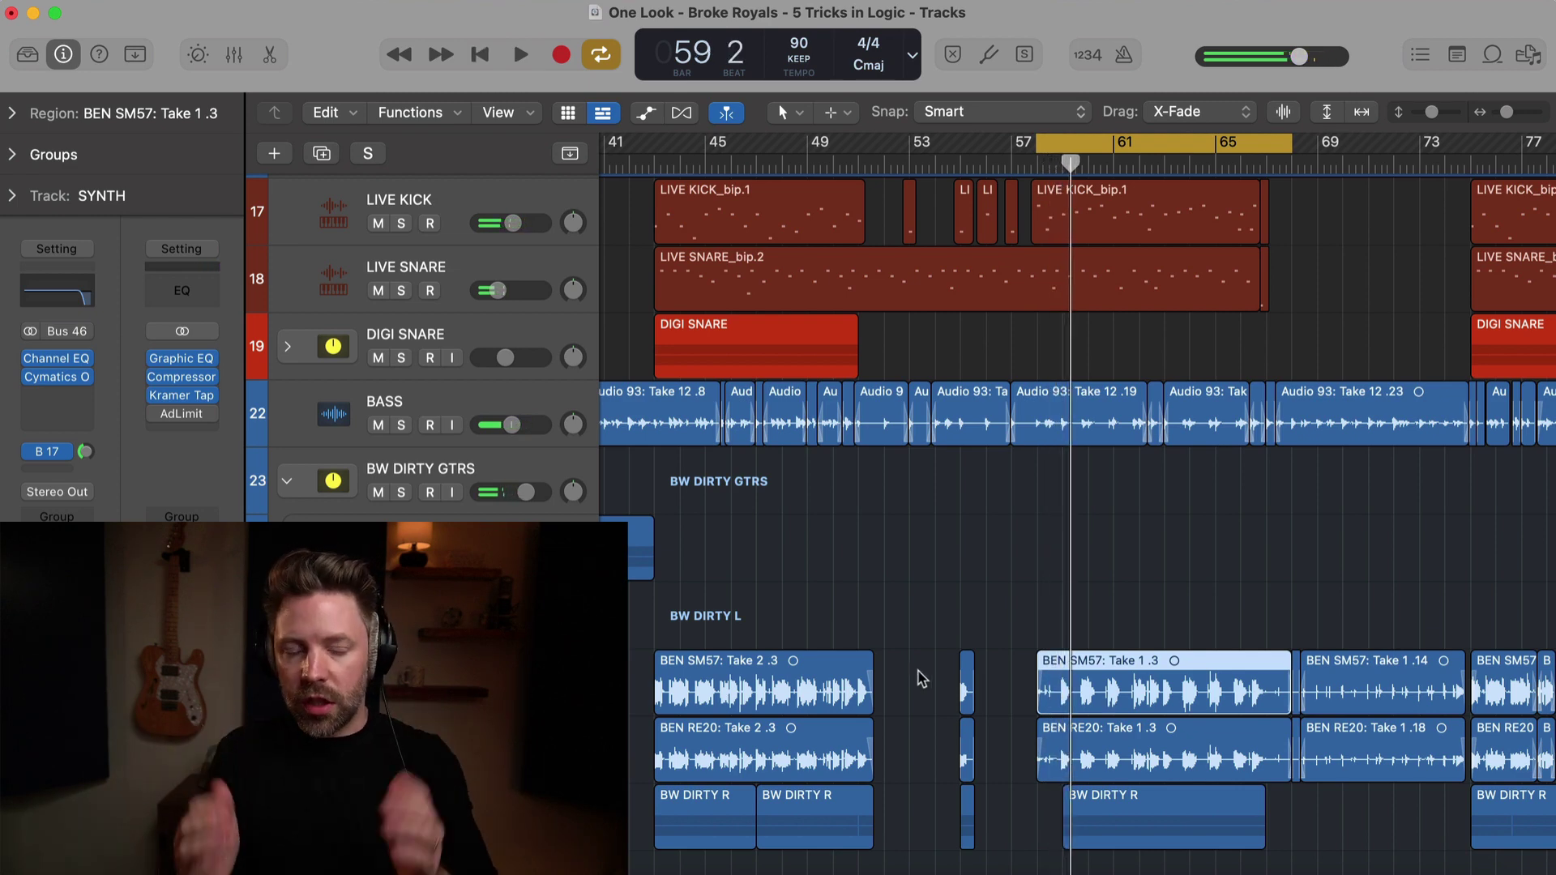
# Fit the cycle range to the LIVE KICK_bip.1 region and play the loop
pyautogui.hscroll(-2, 923, 678)
pyautogui.scroll(-1, 922, 678)
pyautogui.hscroll(-2, 922, 678)
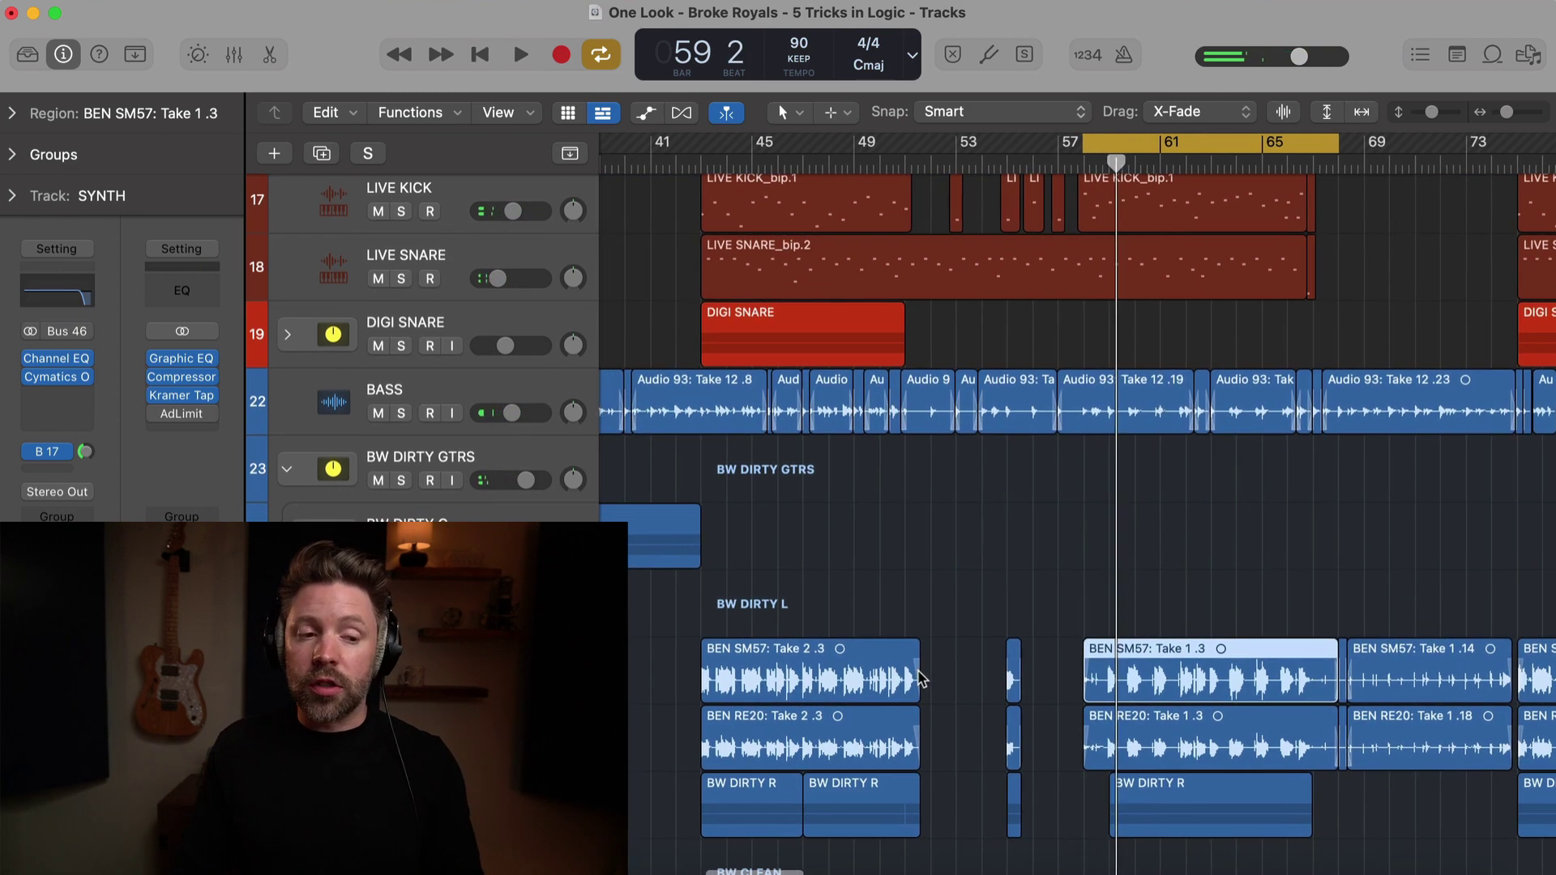
pyautogui.scroll(2, 803, 278)
pyautogui.click(804, 282)
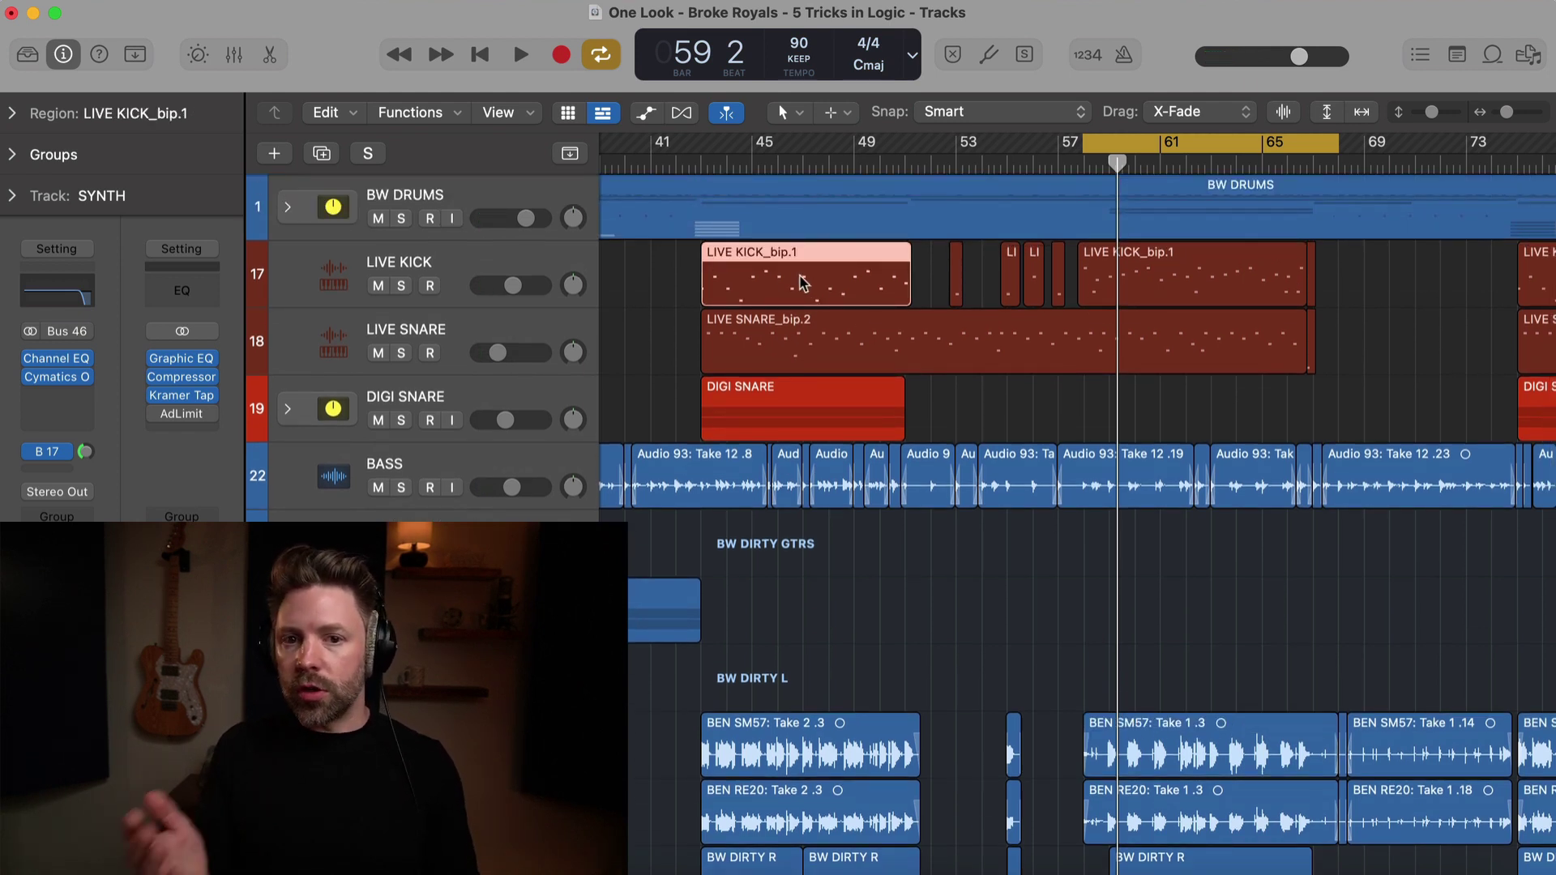
pyautogui.press('super+u')
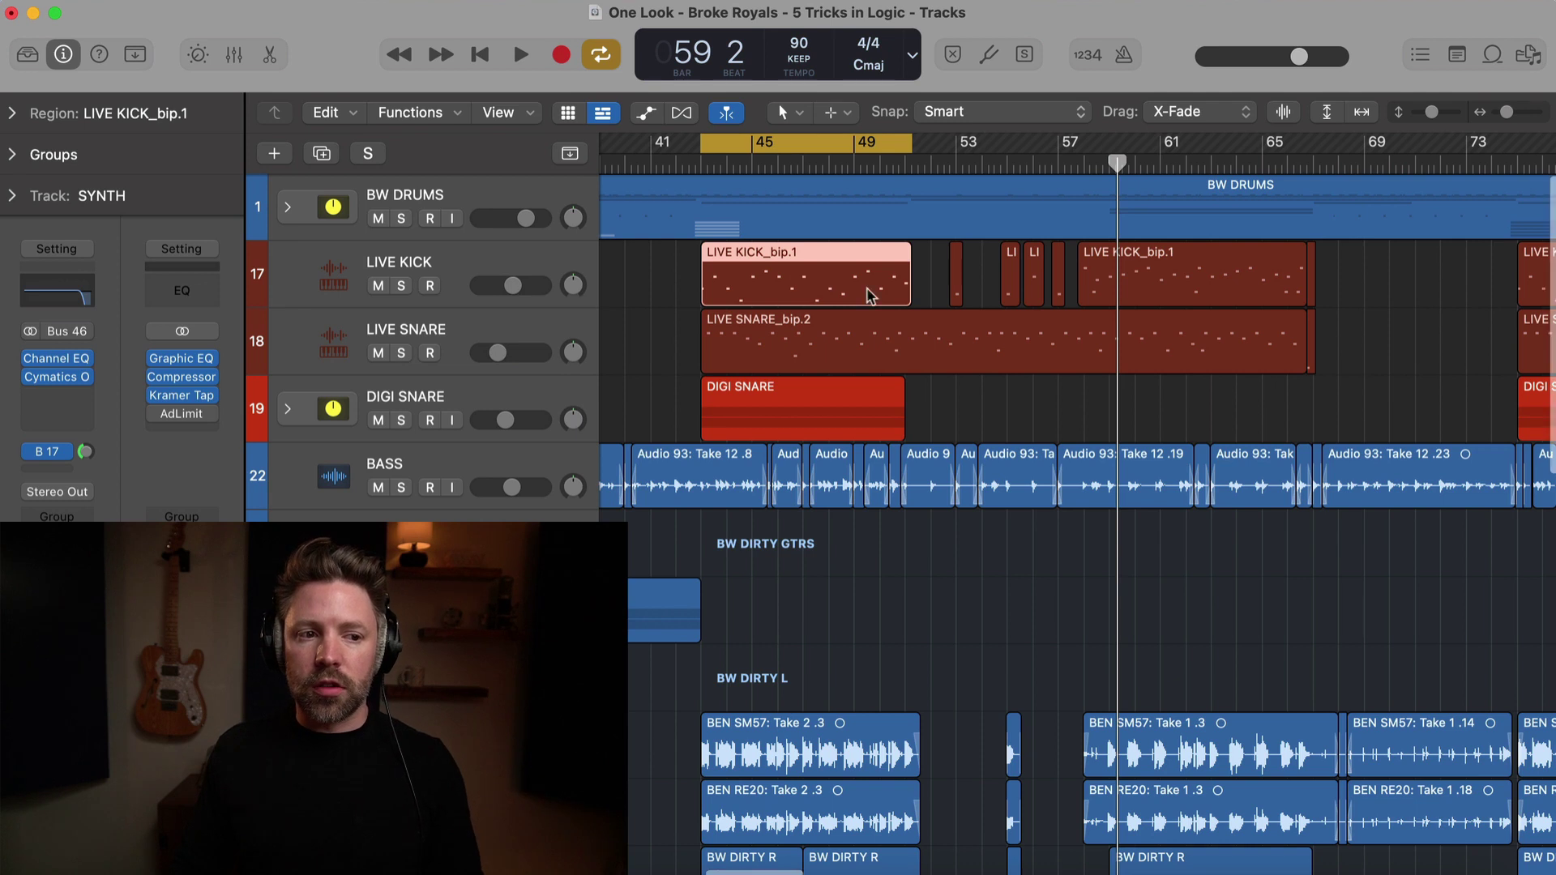
pyautogui.press('space')
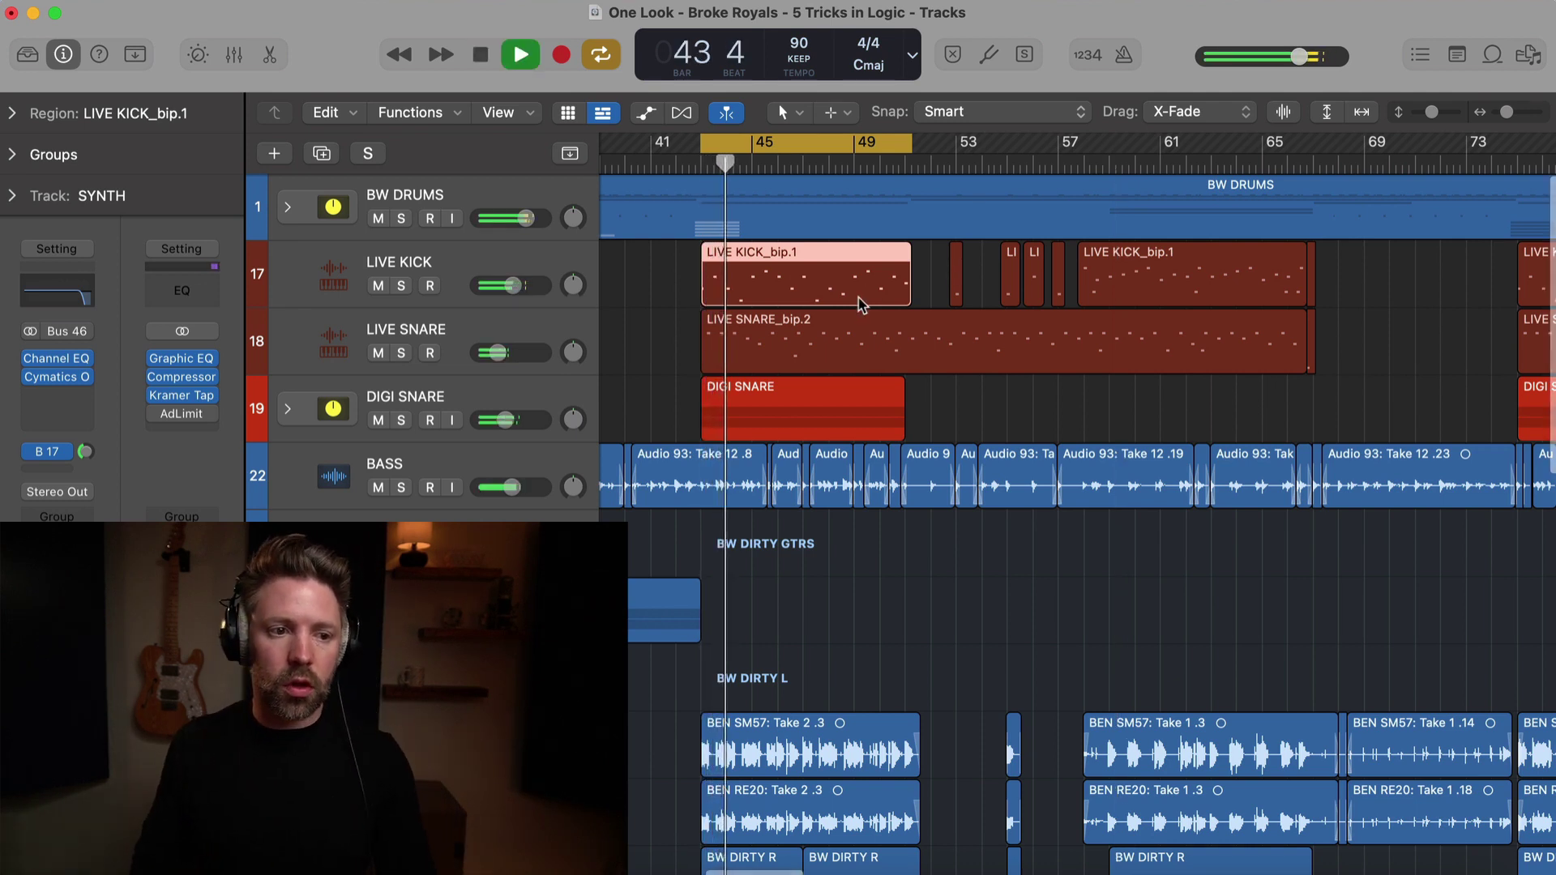
pyautogui.press('space')
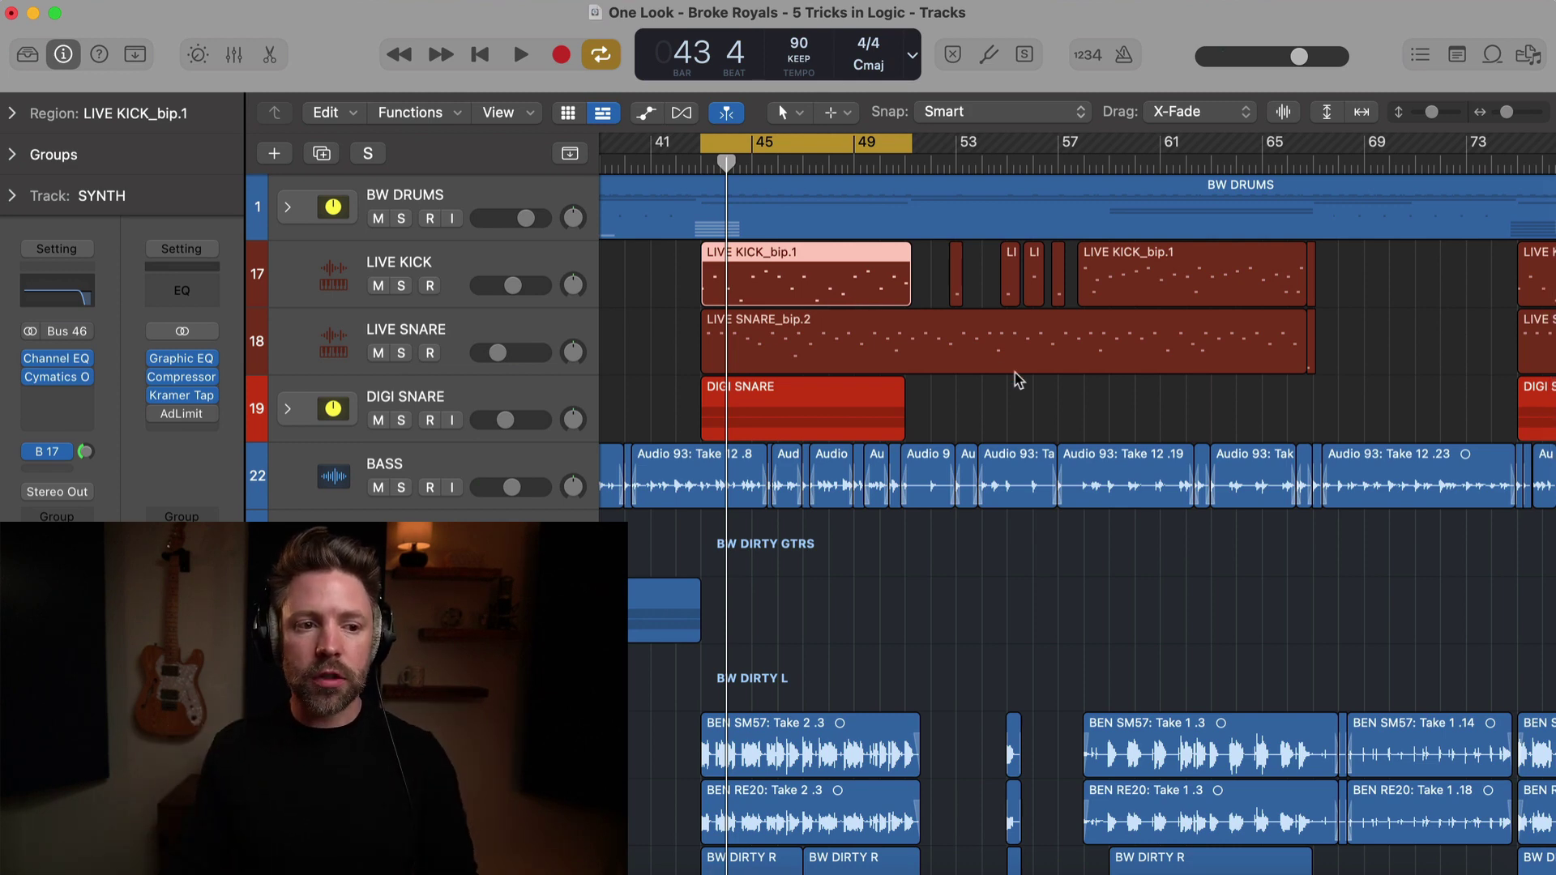
# Select all regions, zoom to fit them, and stretch the cycle range across all of them
pyautogui.scroll(-6, 1018, 381)
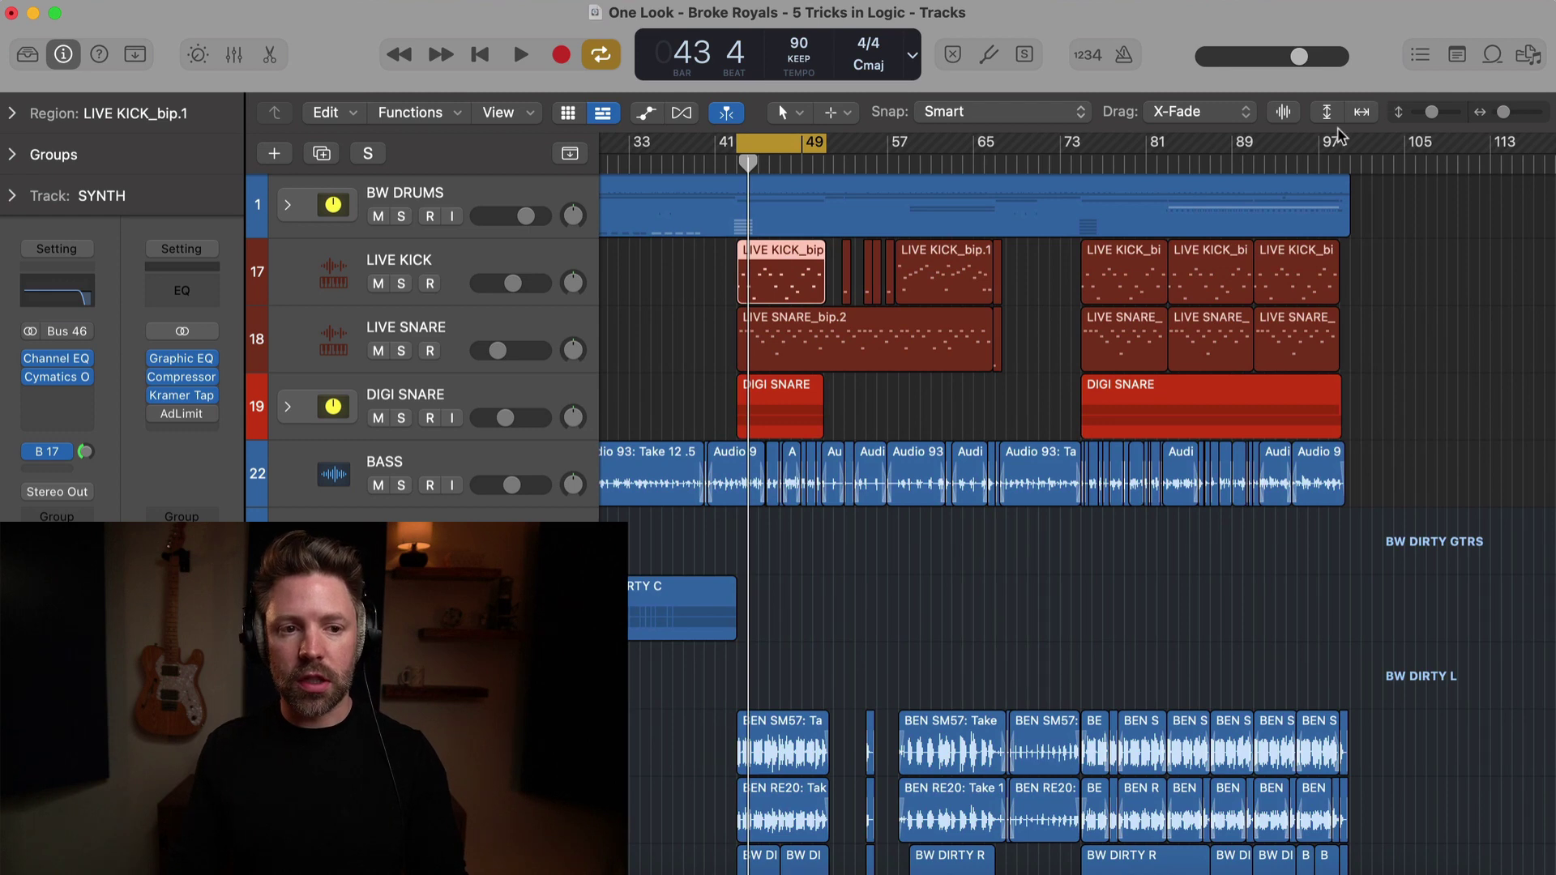
pyautogui.scroll(-10, 1111, 302)
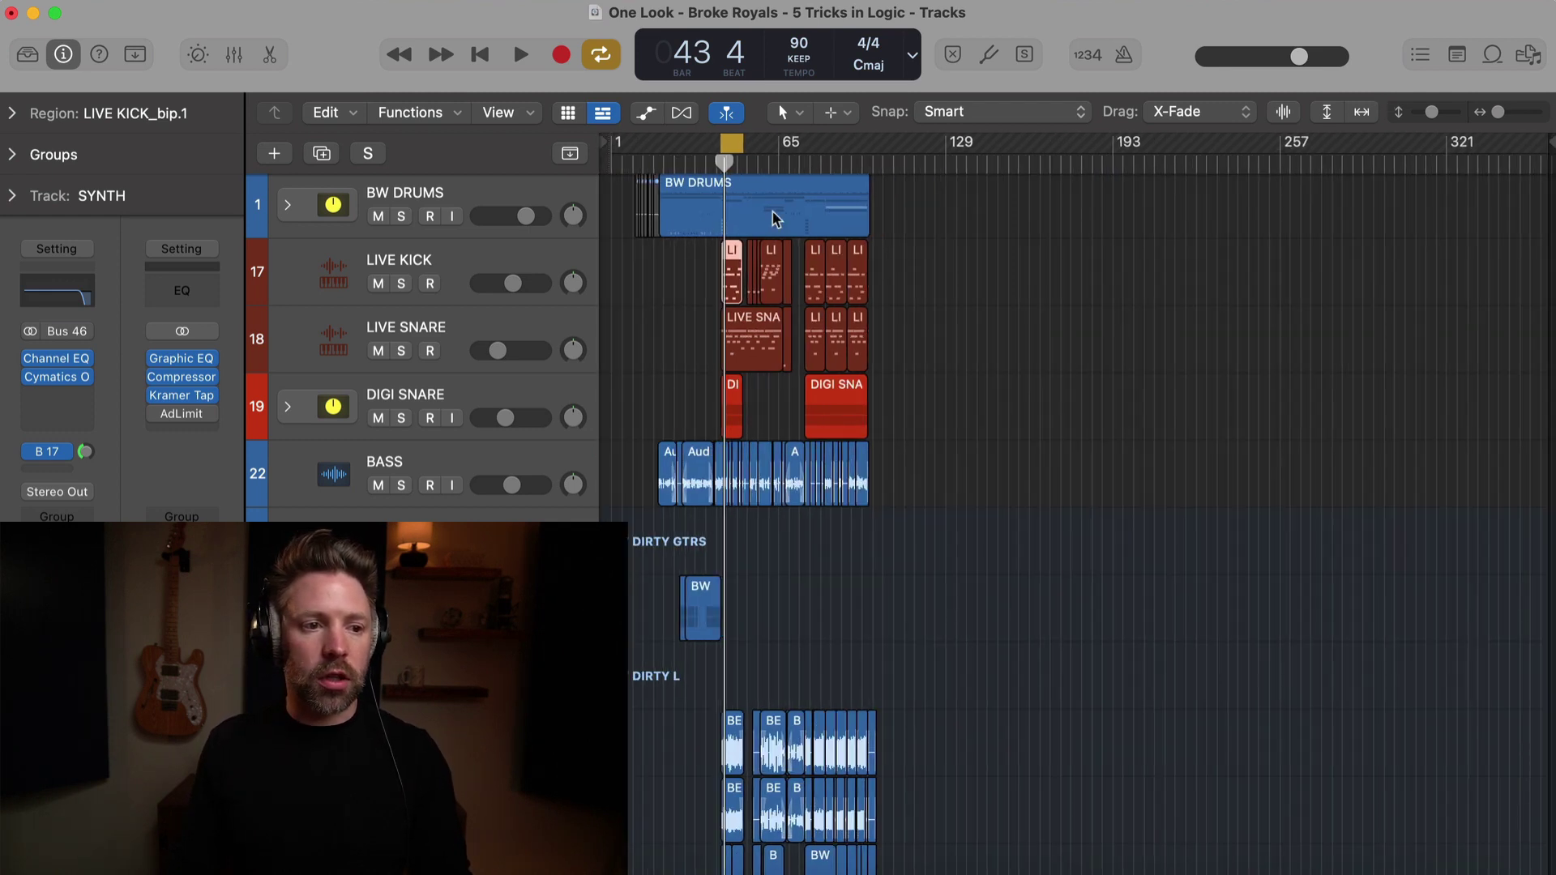
pyautogui.press('super+a')
pyautogui.press('z')
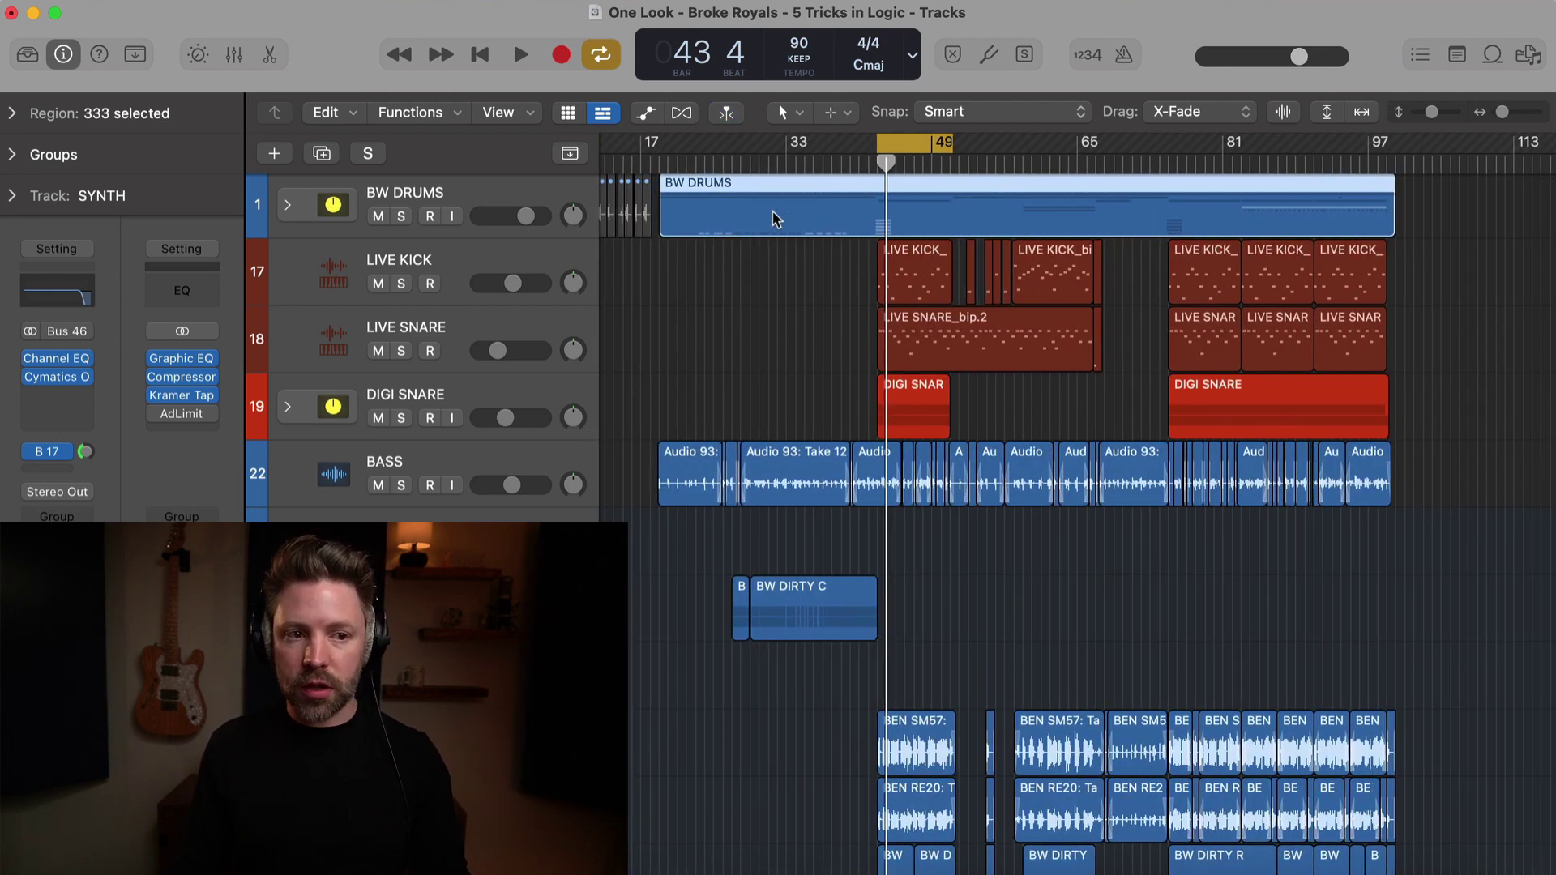
pyautogui.press('super+u')
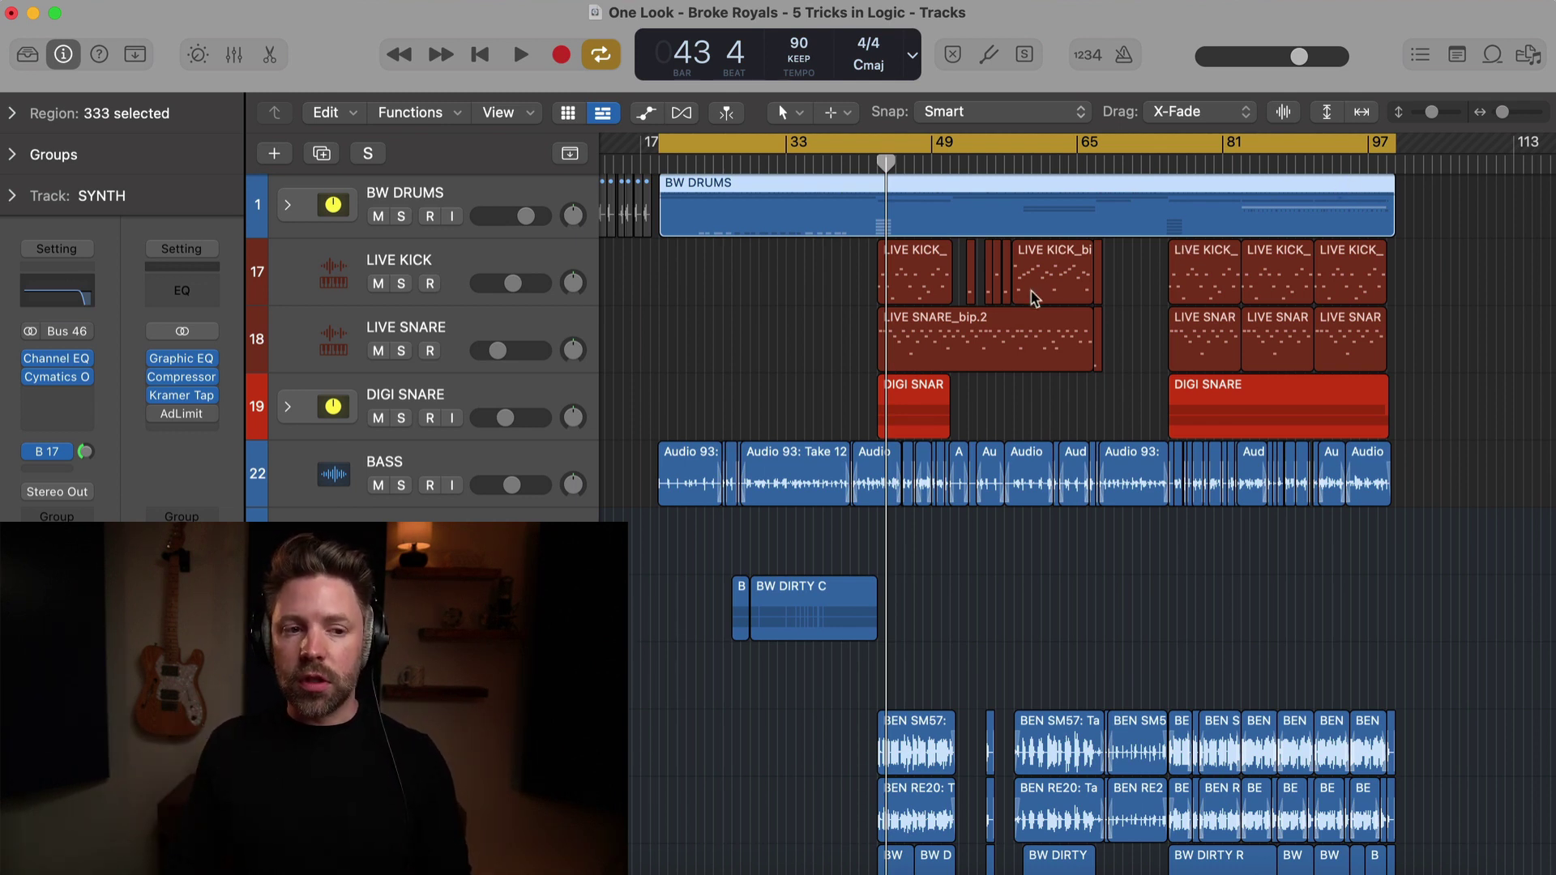
# Shrink the cycle range back to LIVE KICK_bip.1 and zoom to that region
pyautogui.click(932, 292)
pyautogui.press('super+u')
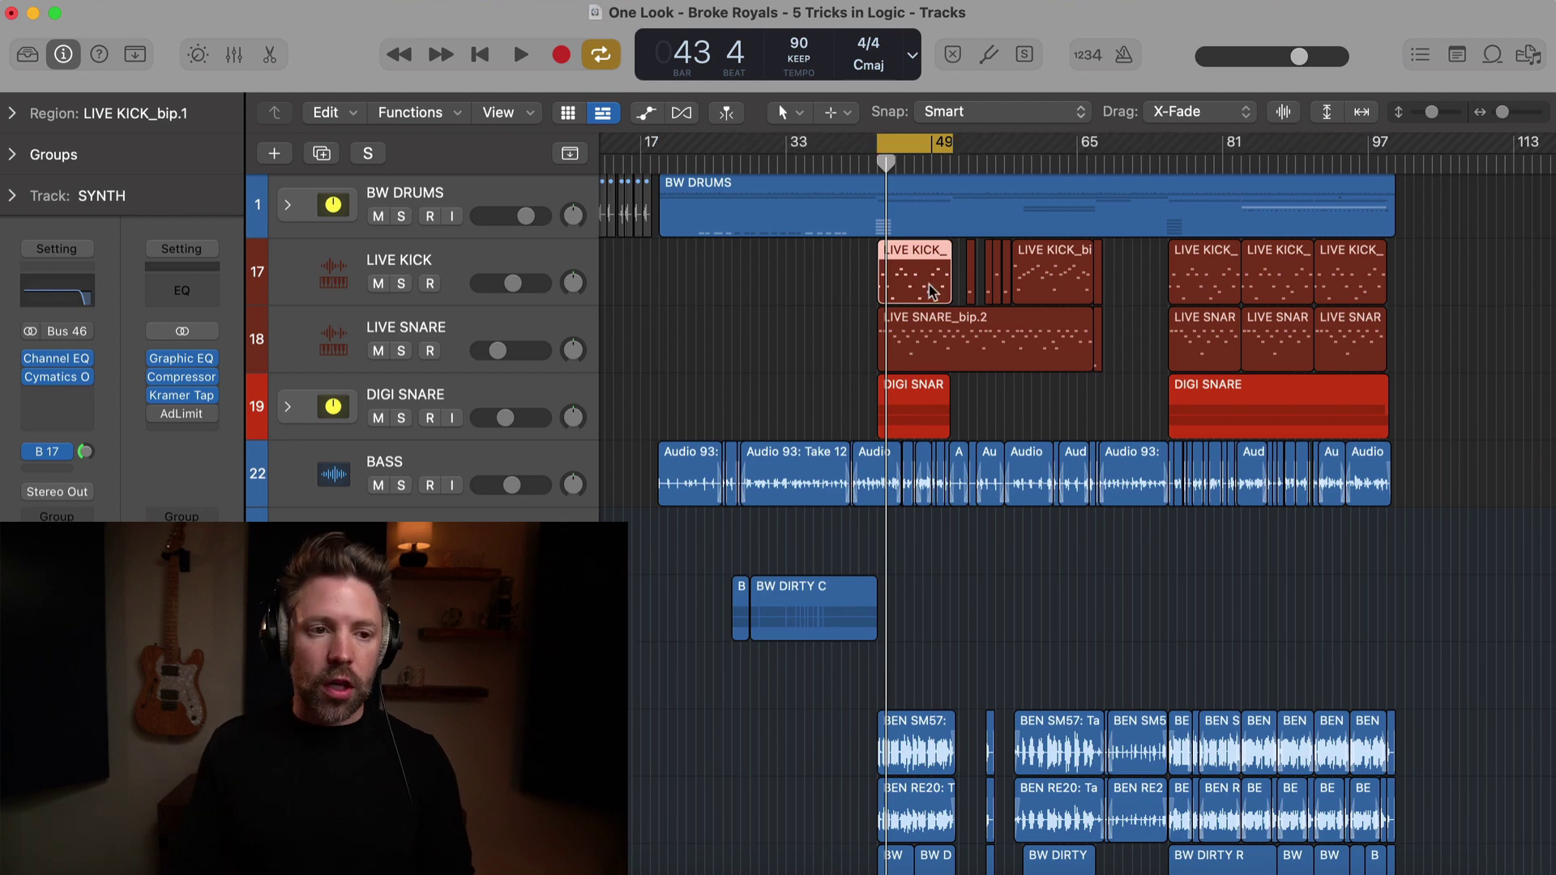
pyautogui.press('z')
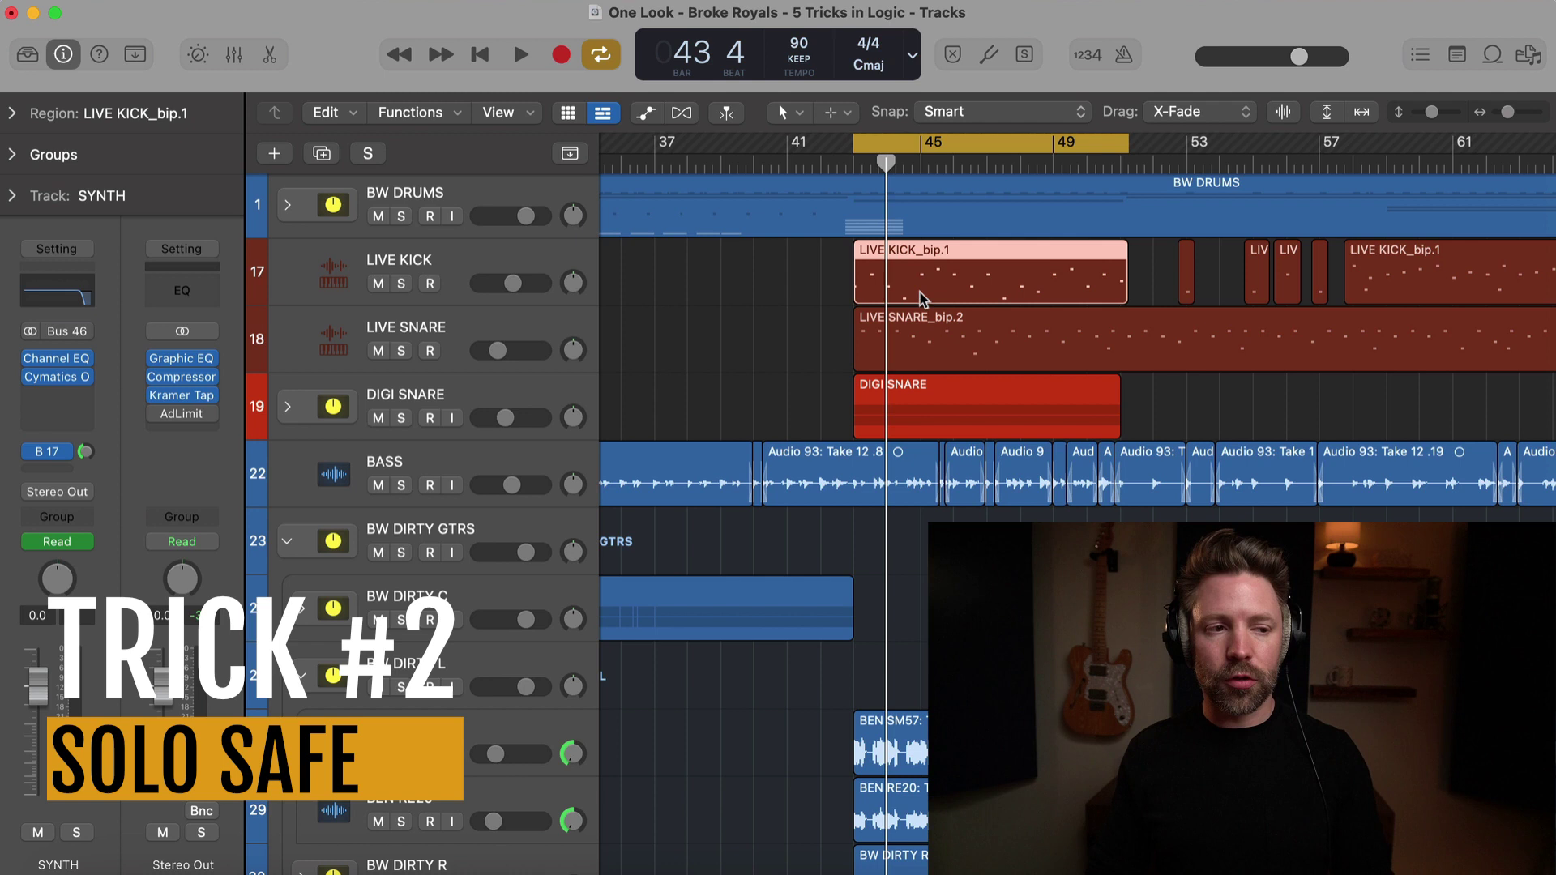
# With BW DRUMS selected, solo BASS during playback, then unsolo it
pyautogui.click(450, 192)
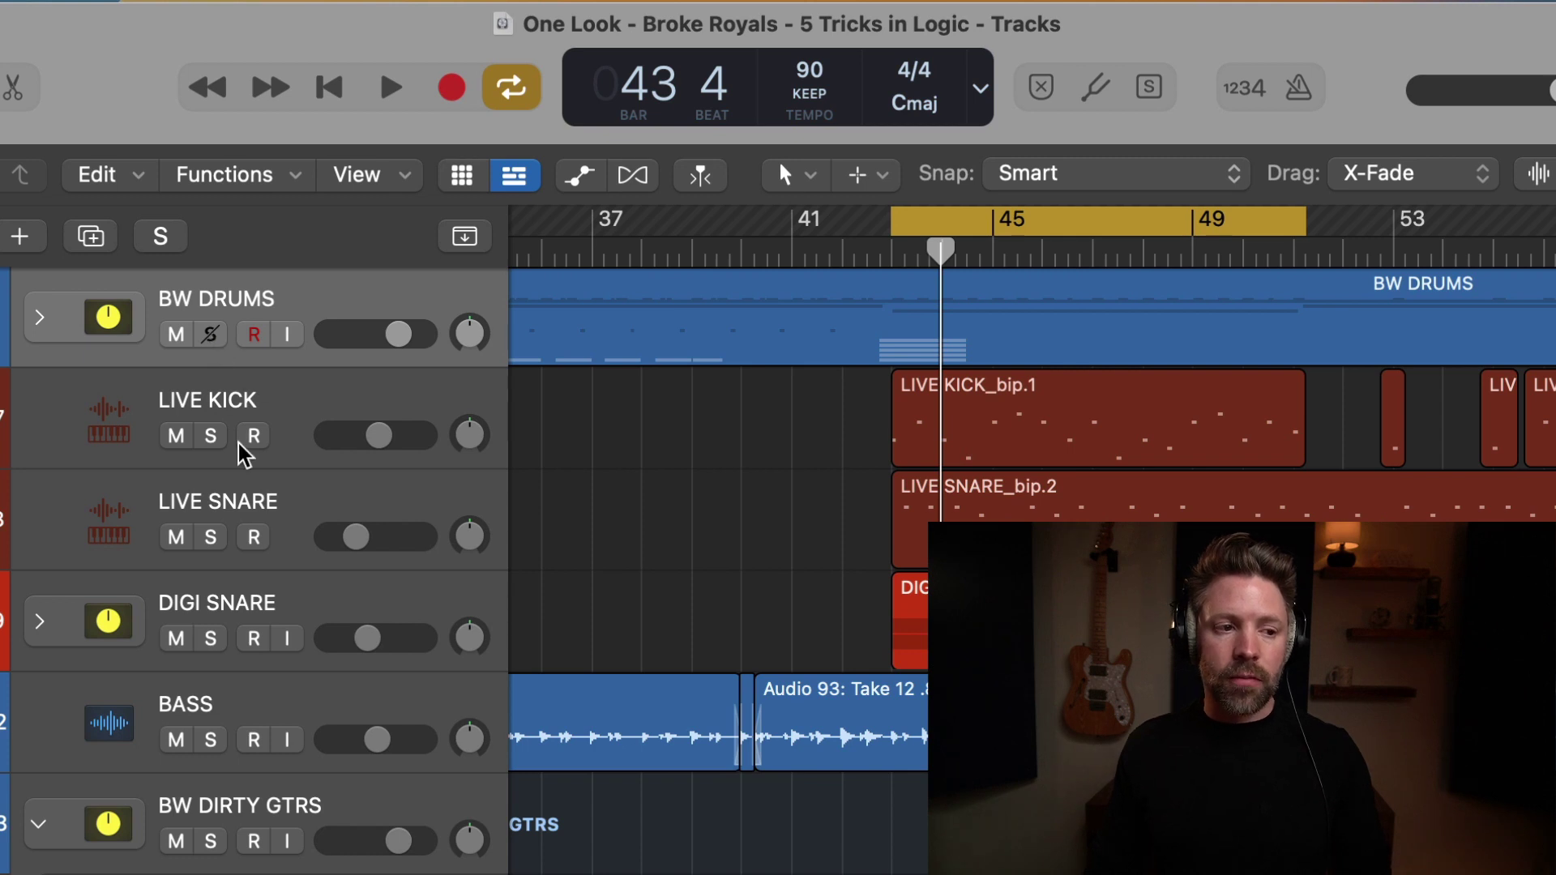
pyautogui.click(213, 739)
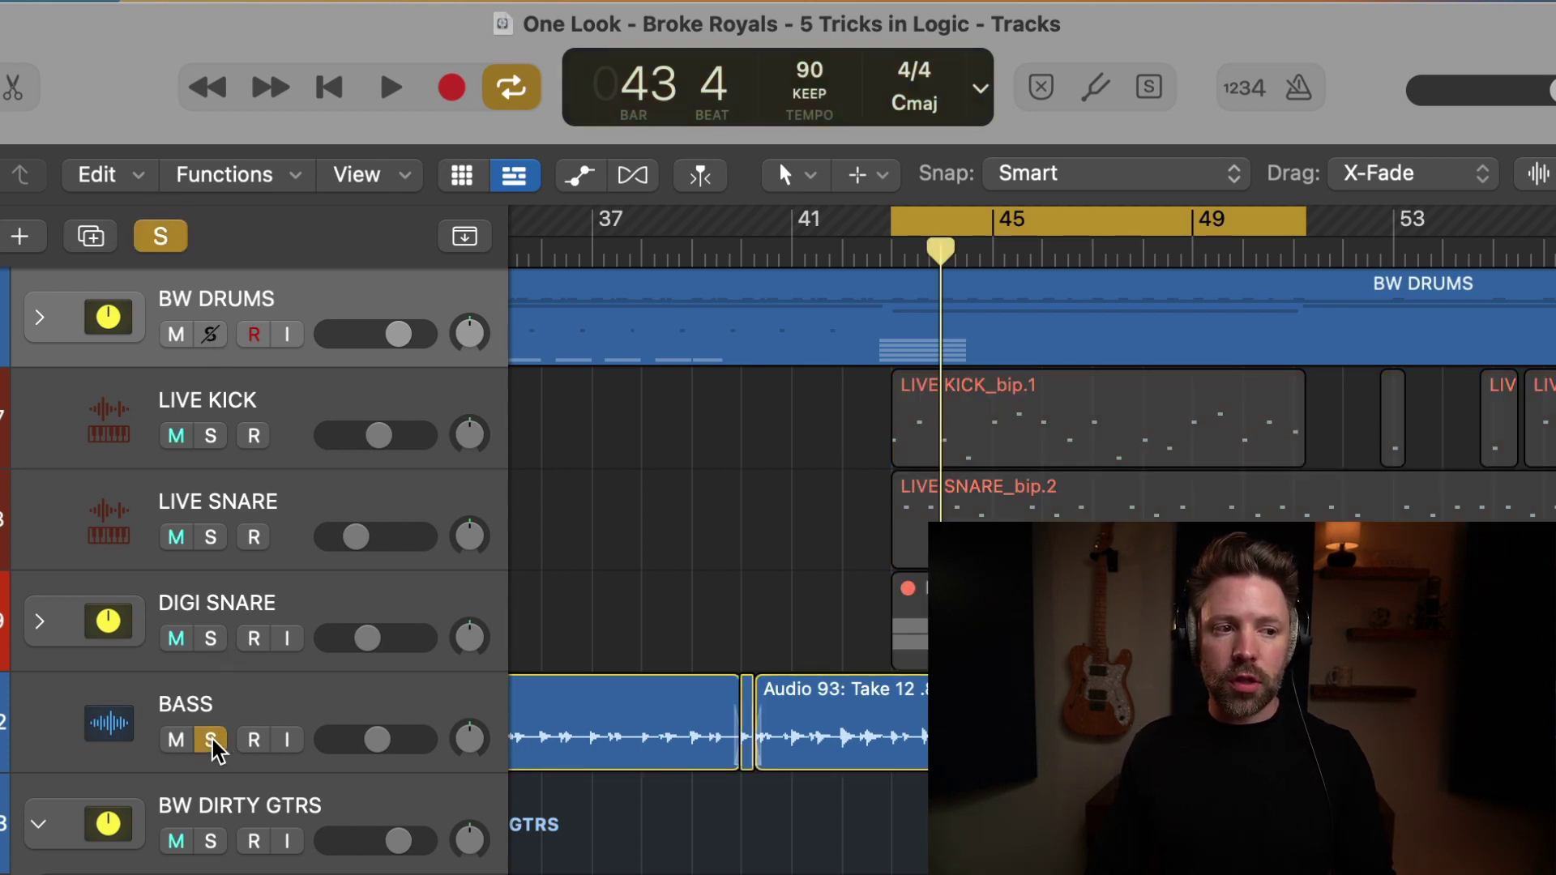
pyautogui.click(213, 739)
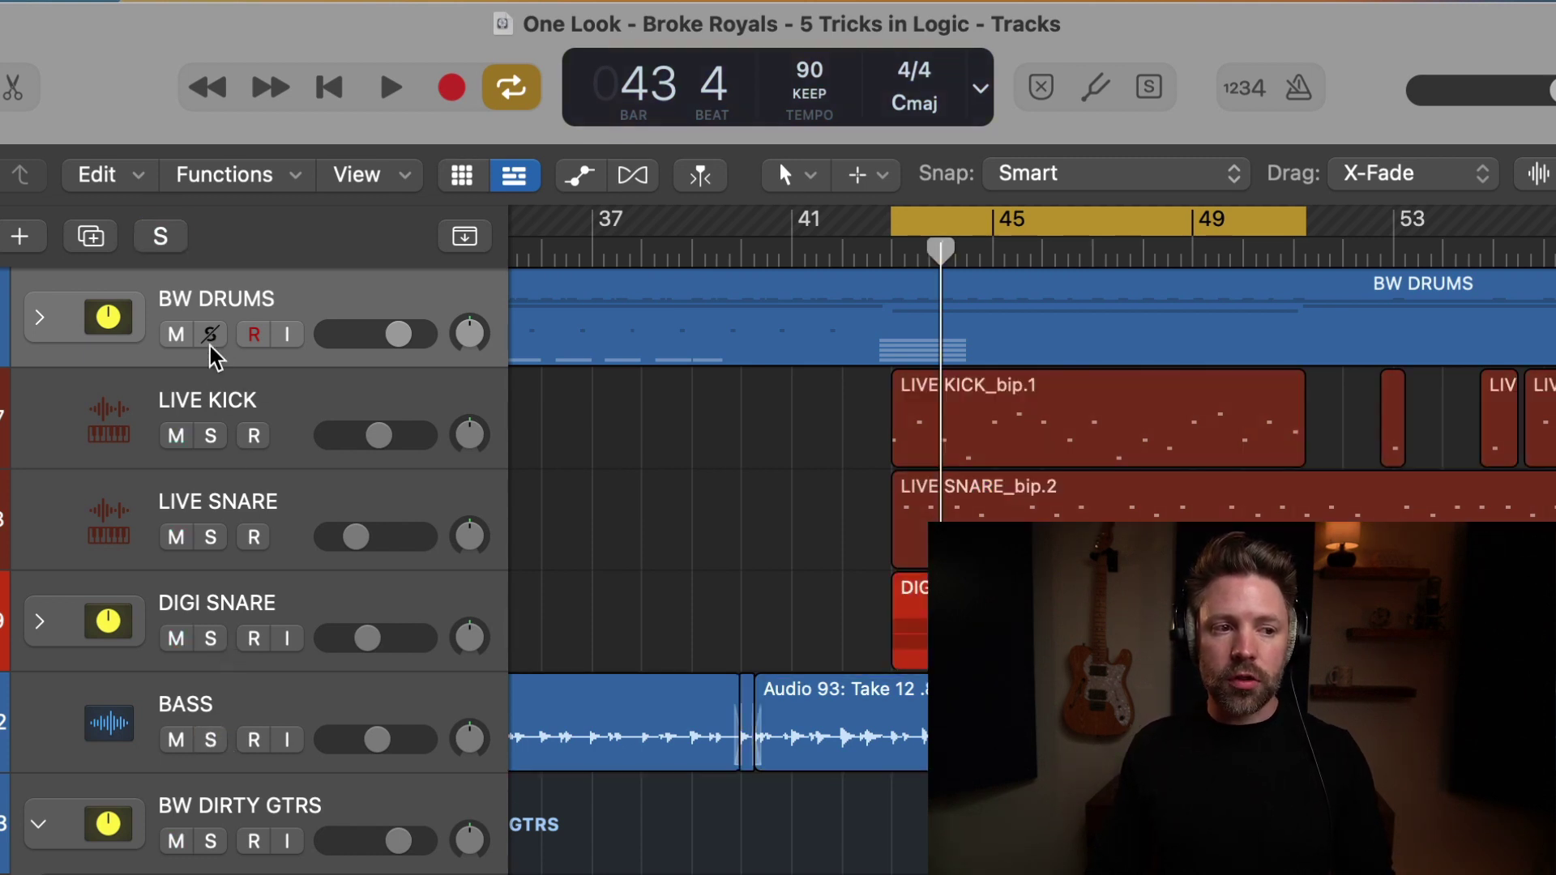
pyautogui.click(209, 739)
pyautogui.press('space')
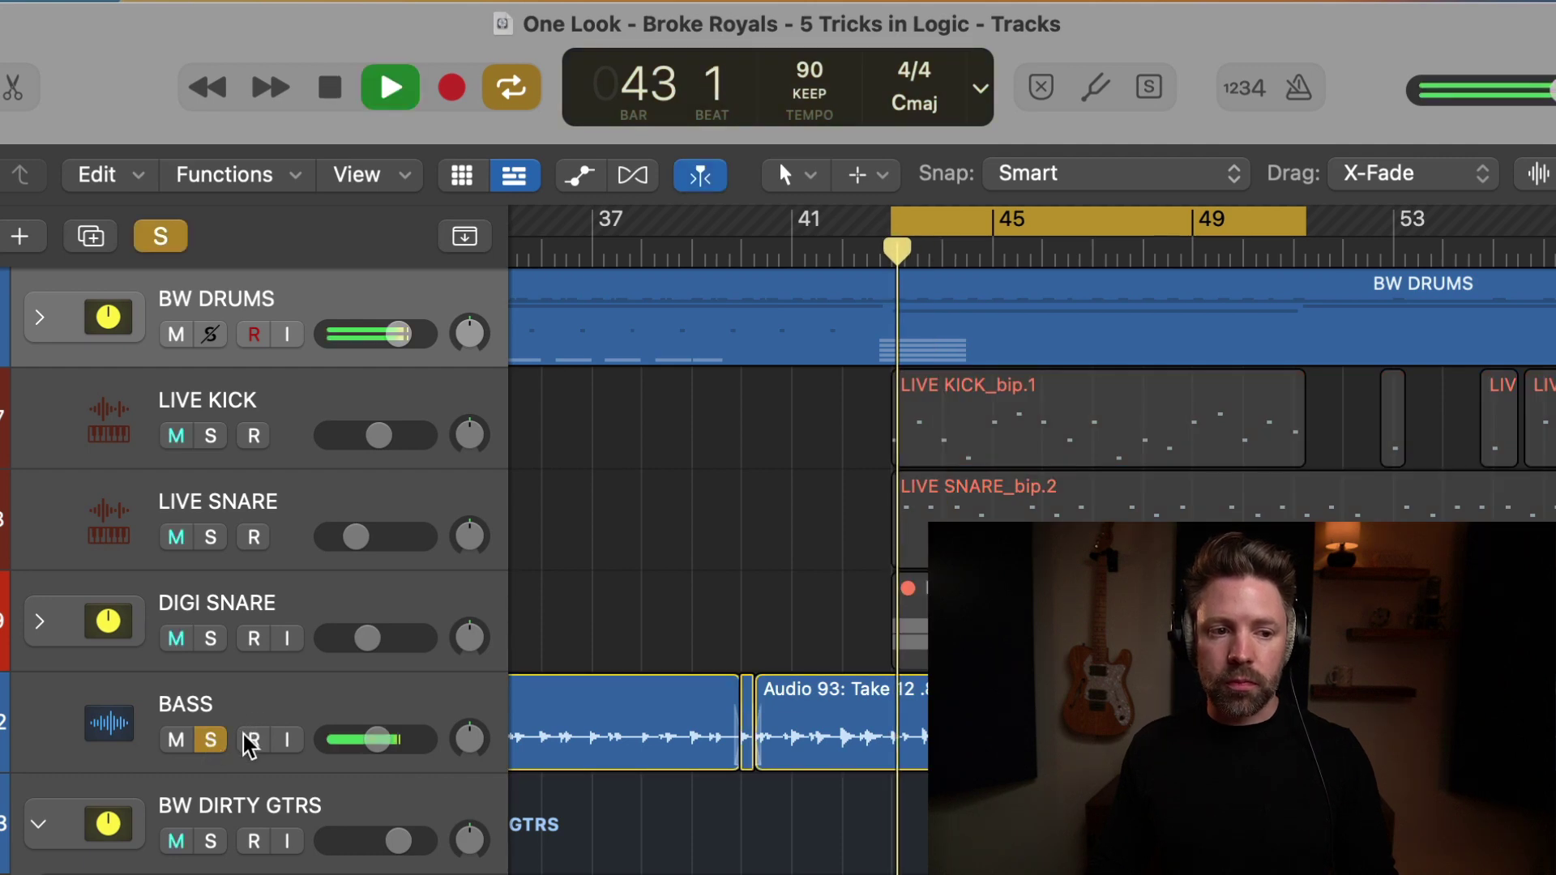
pyautogui.click(211, 739)
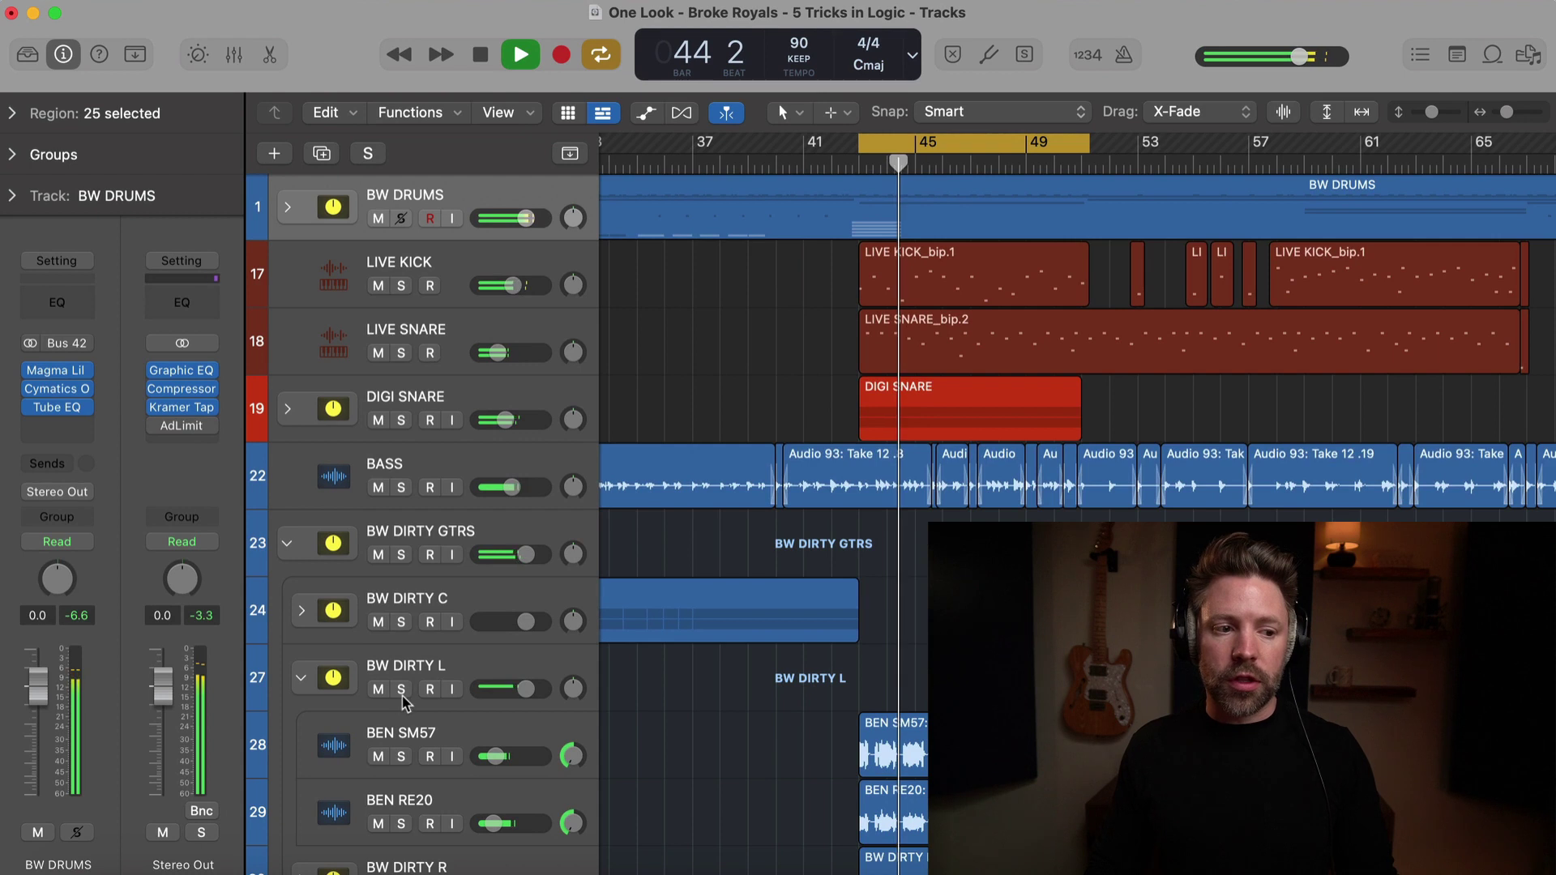
# Solo and then unsolo BW DIRTY L while the drums keep sounding
pyautogui.click(401, 689)
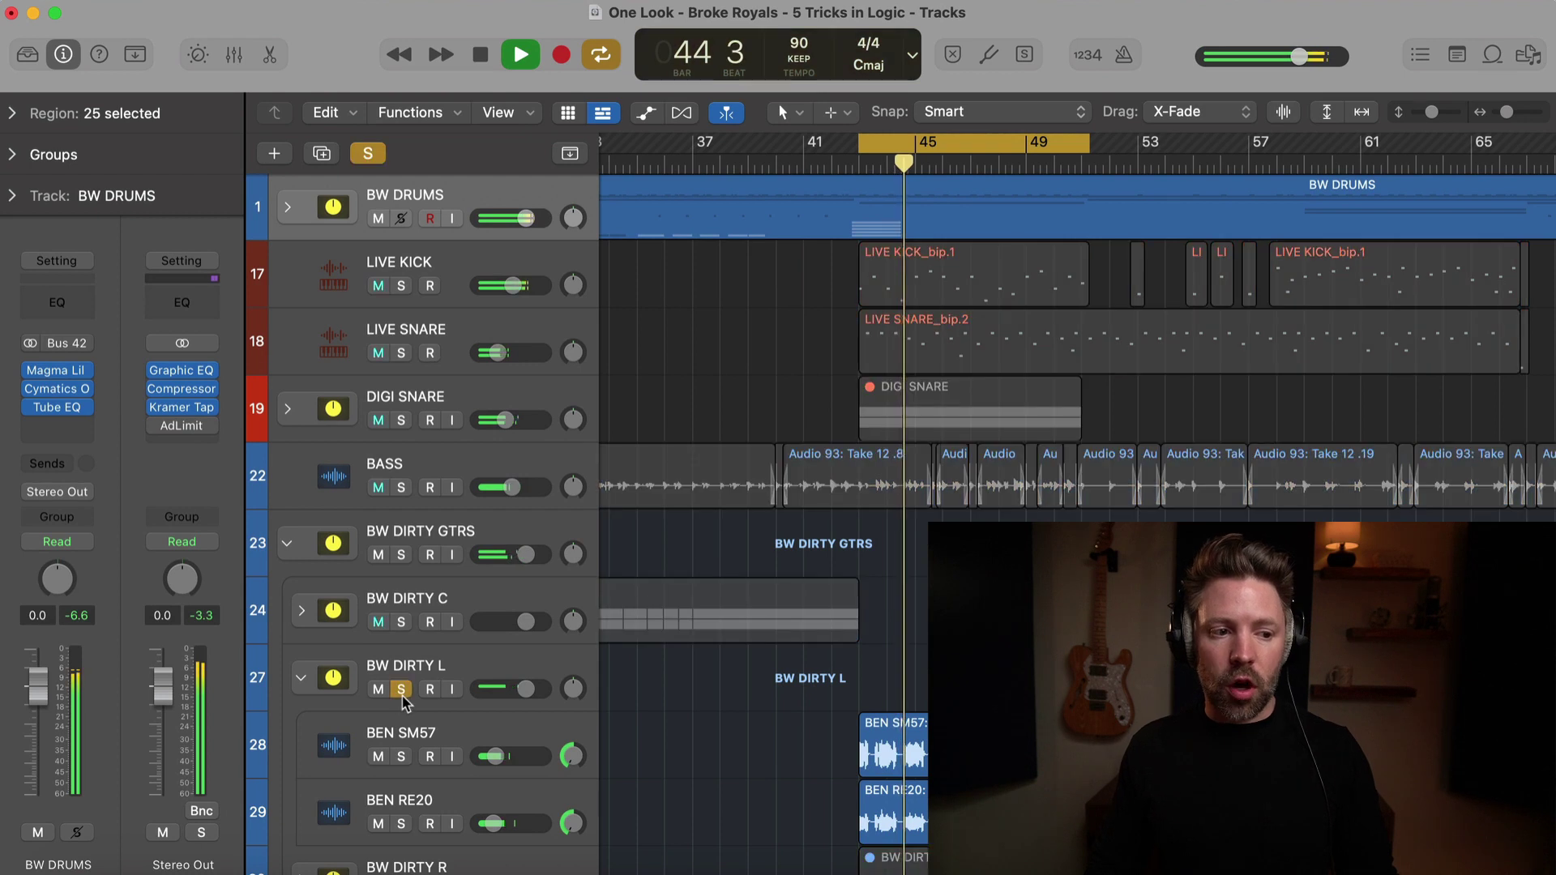
pyautogui.scroll(-1, 402, 658)
pyautogui.click(402, 655)
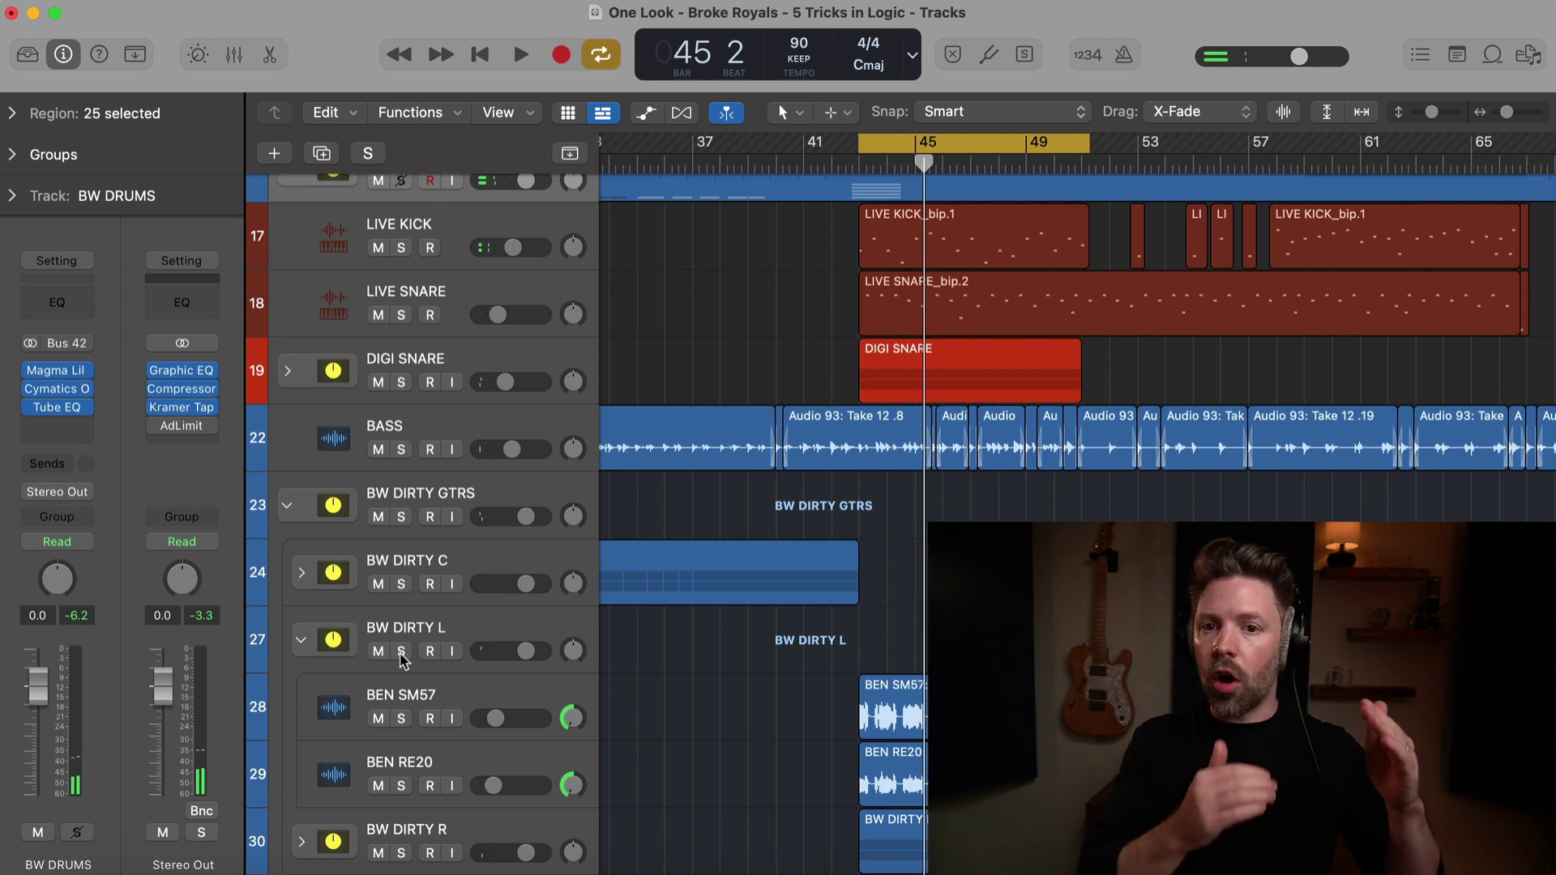
pyautogui.scroll(2, 427, 381)
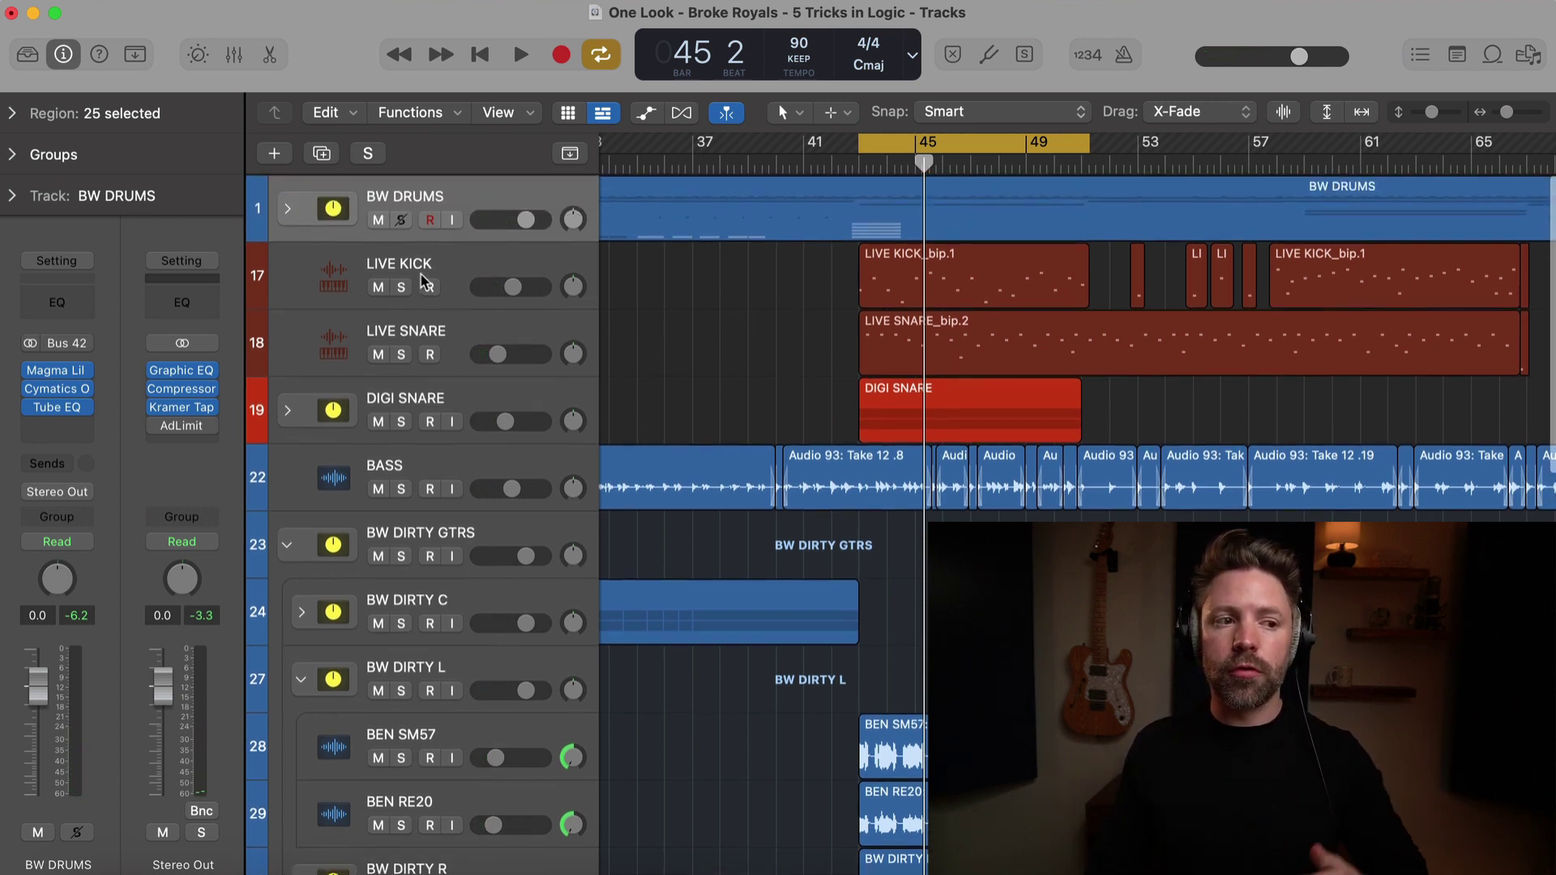
# Take solo safe off the BW DRUMS track
pyautogui.click(402, 219)
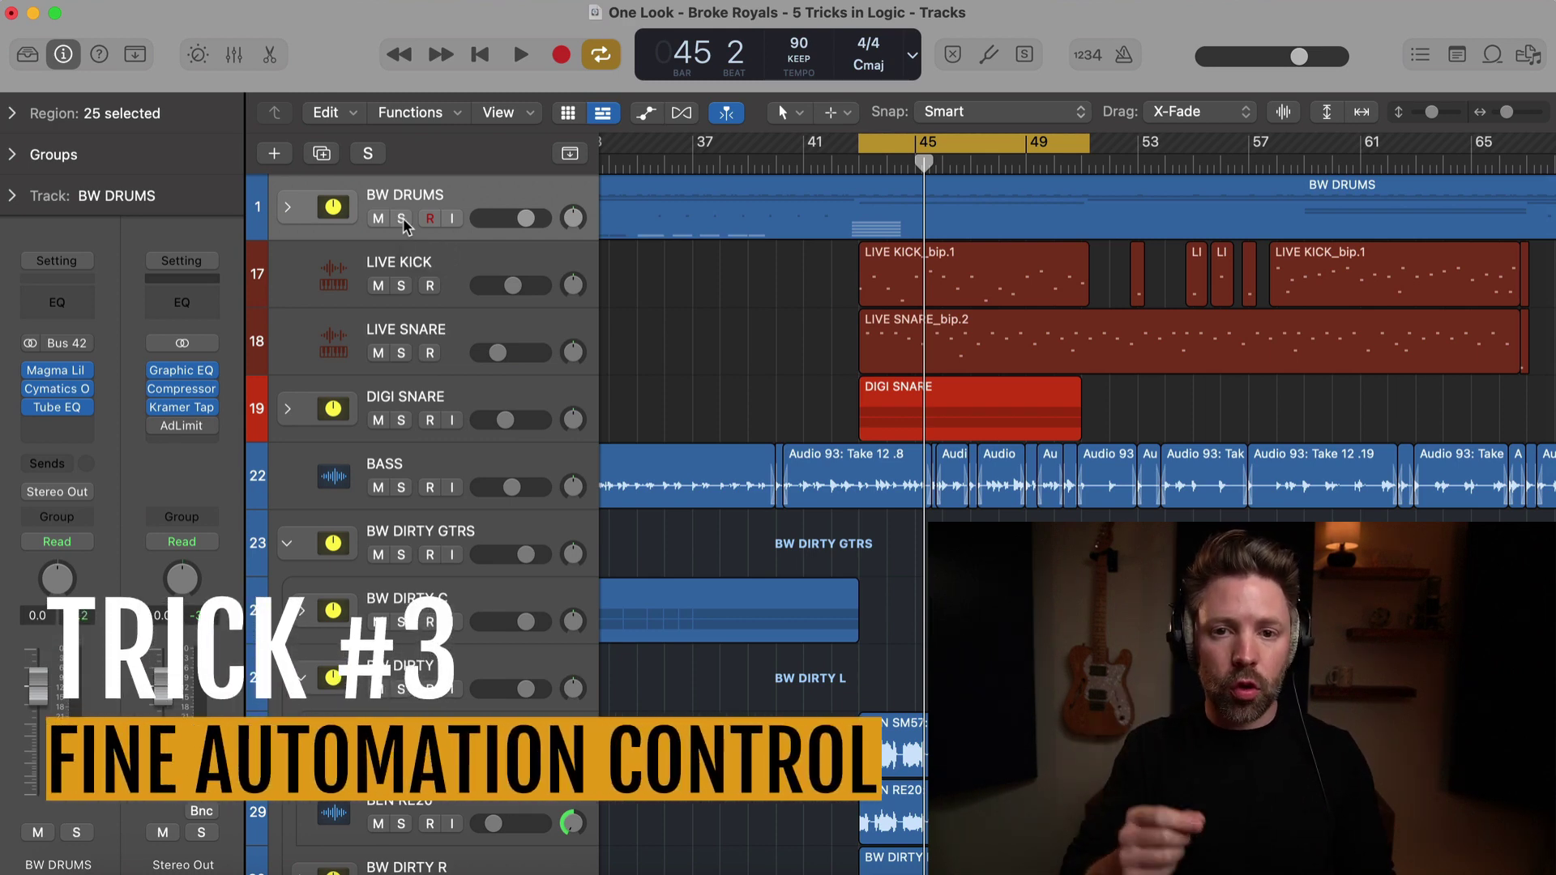
pyautogui.scroll(-3, 646, 386)
pyautogui.hscroll(5, 646, 385)
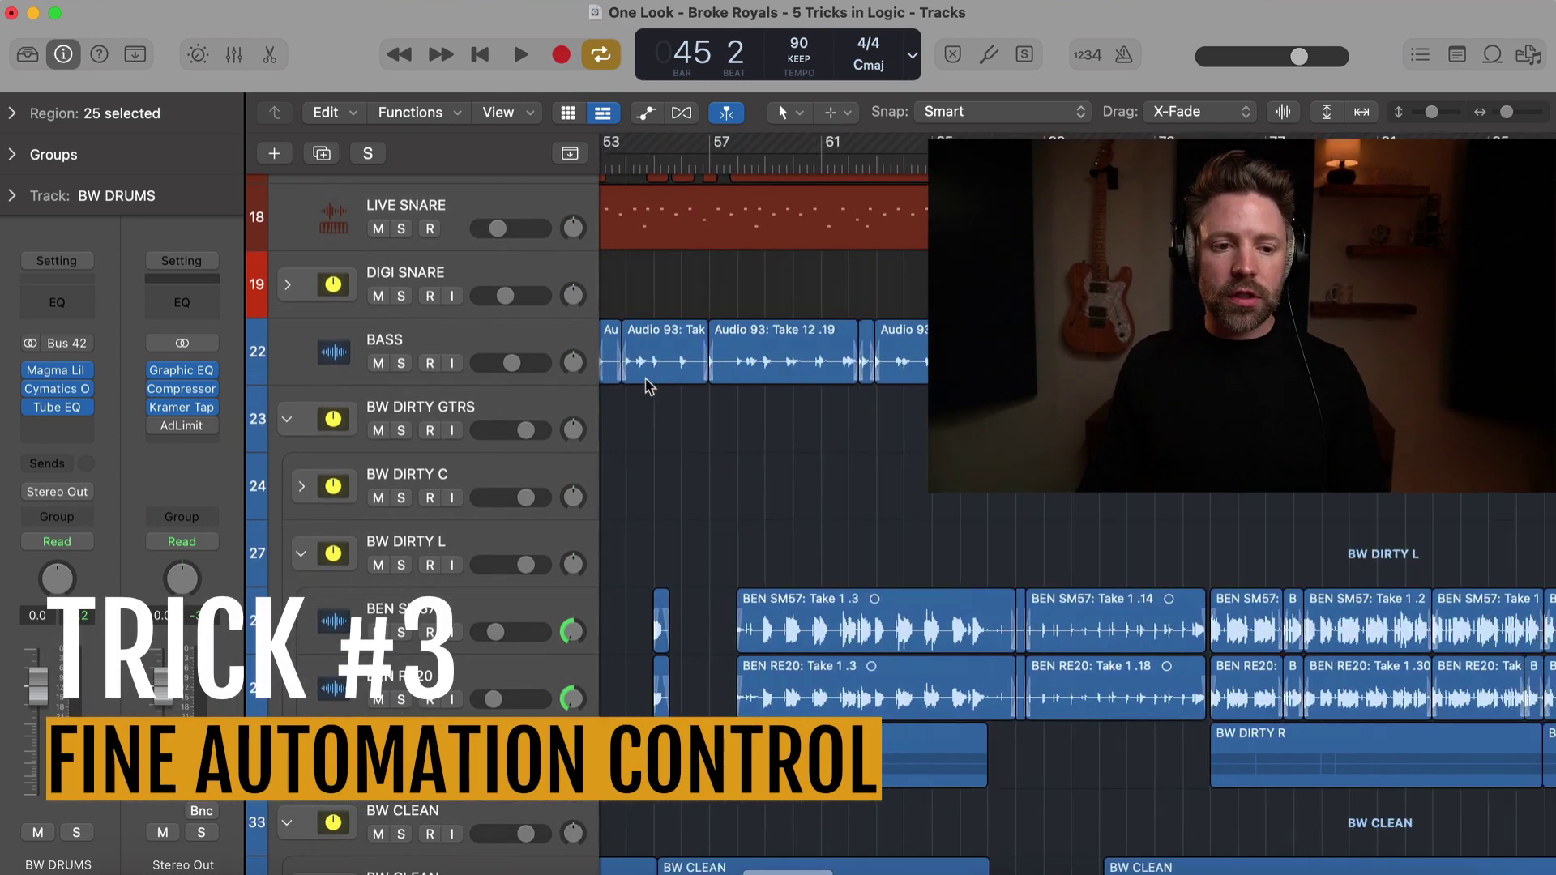
pyautogui.scroll(-6, 646, 386)
pyautogui.hscroll(8, 821, 231)
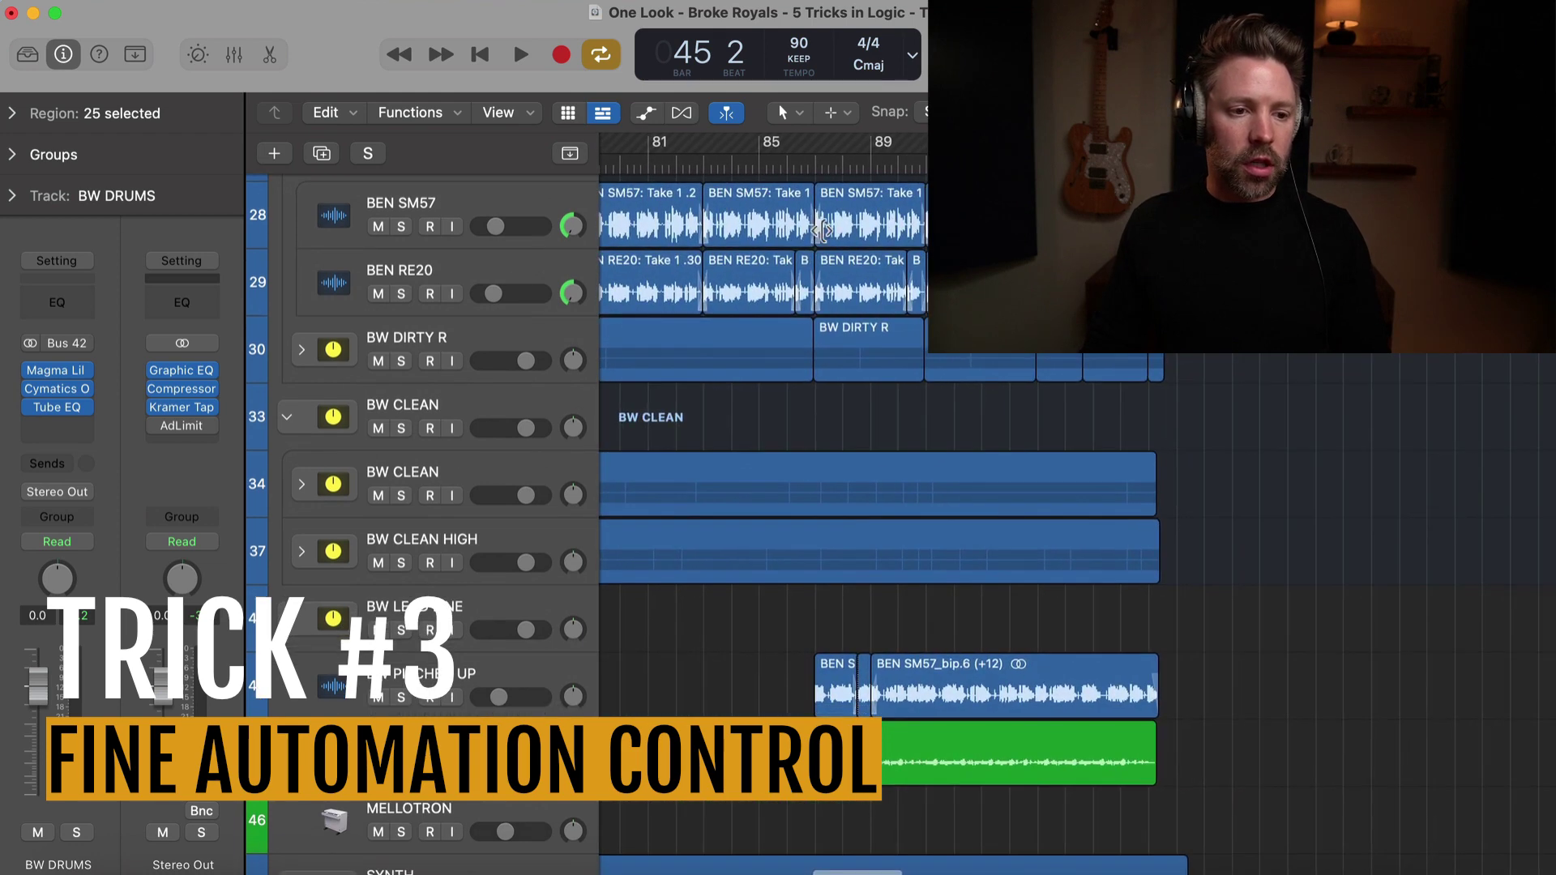
pyautogui.scroll(-5, 790, 327)
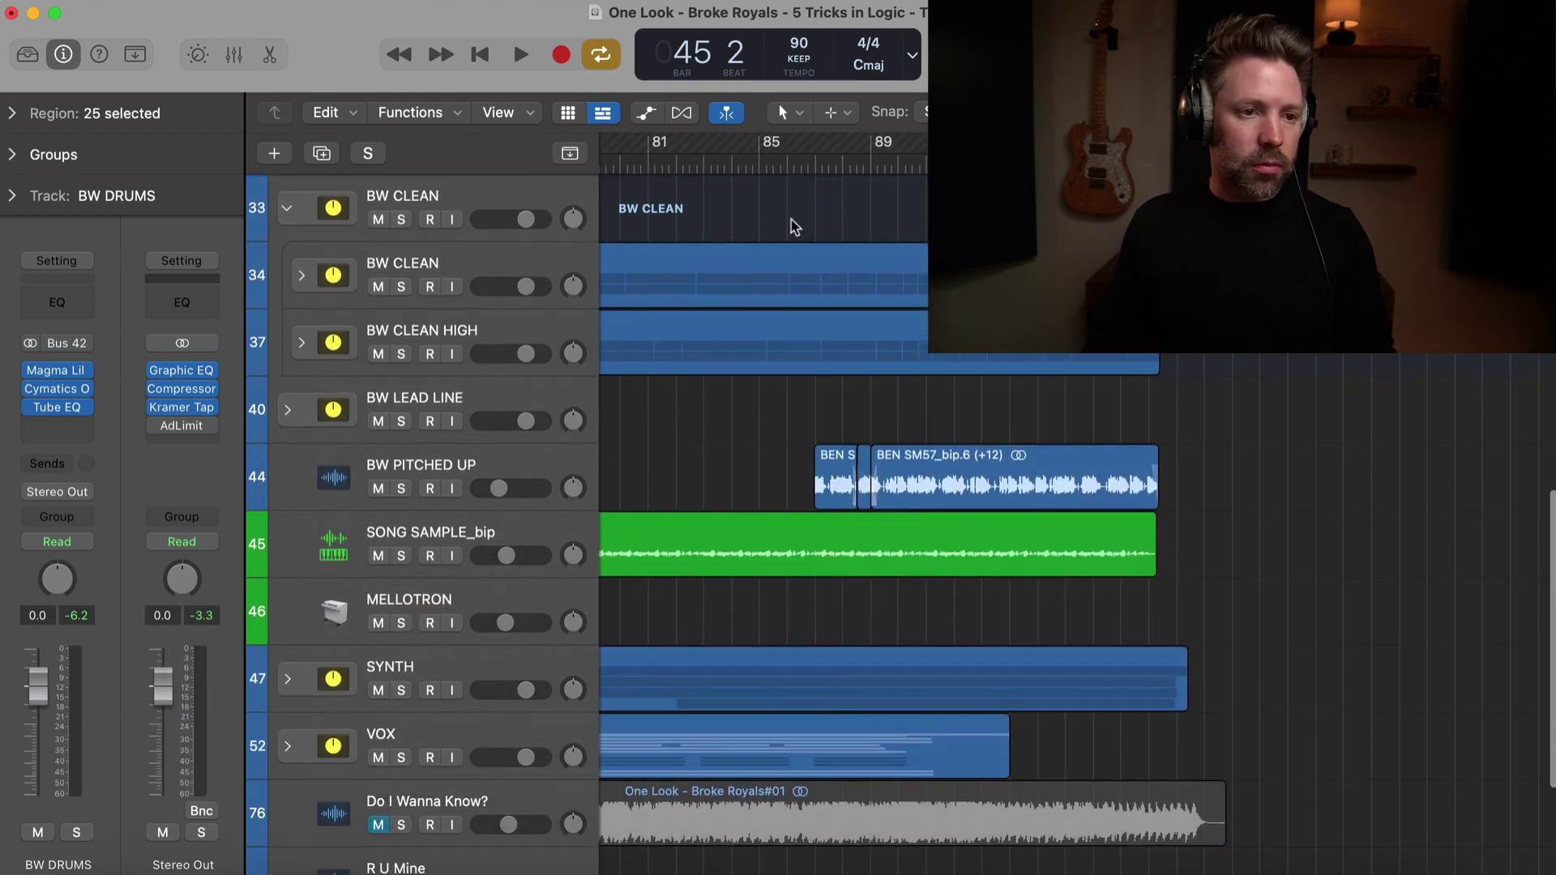
# Play the SYNTH track from bar 91 with cycle off, soloing and then unsoloing it
pyautogui.click(798, 165)
pyautogui.click(484, 681)
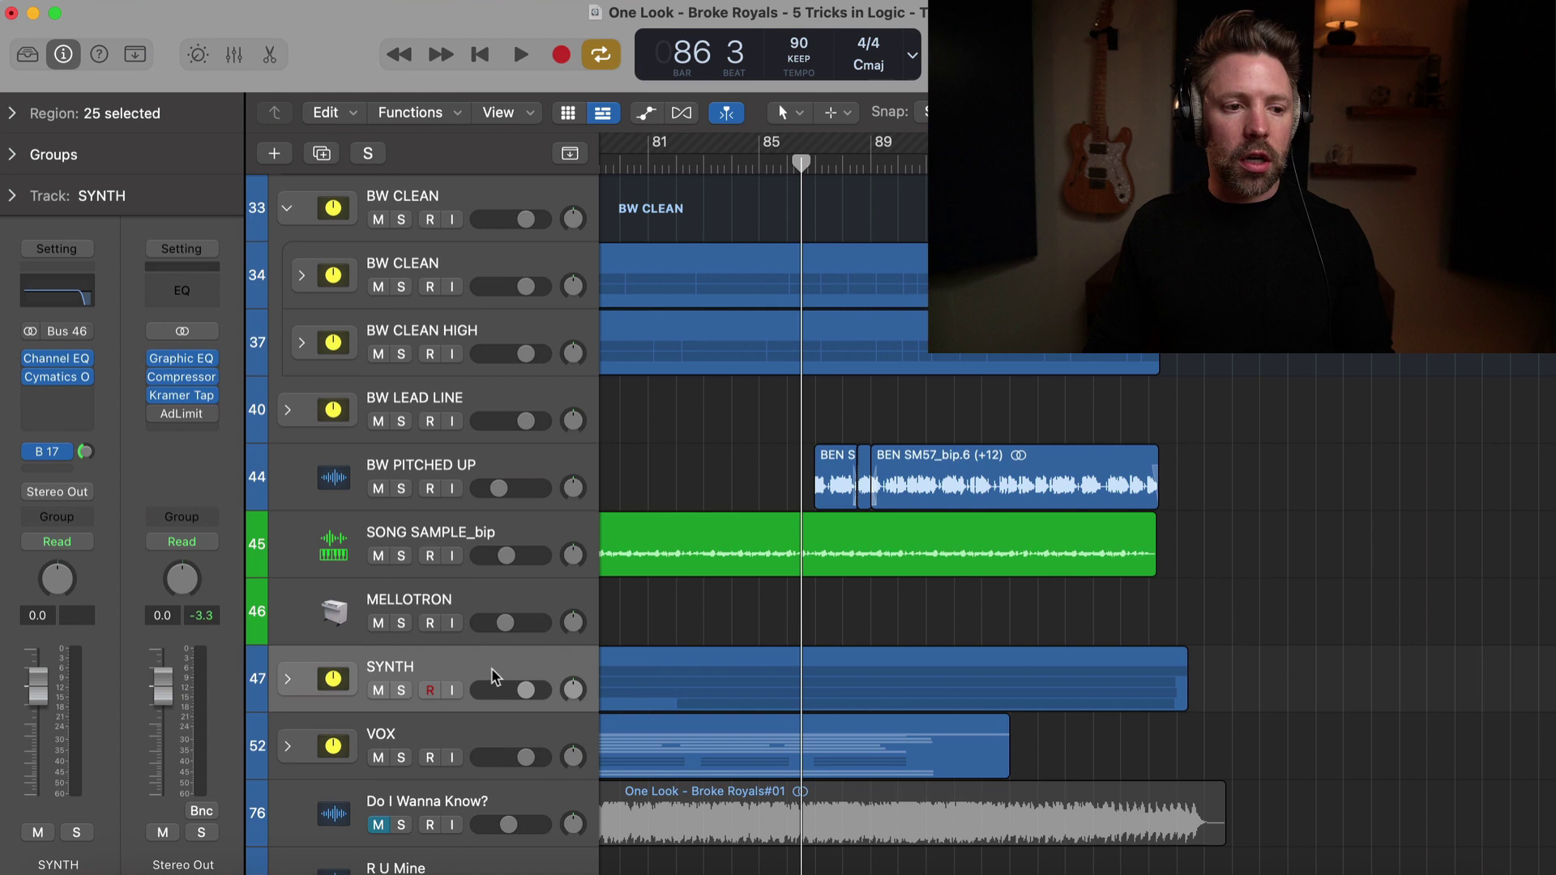
pyautogui.hscroll(2, 865, 614)
pyautogui.scroll(-1, 864, 614)
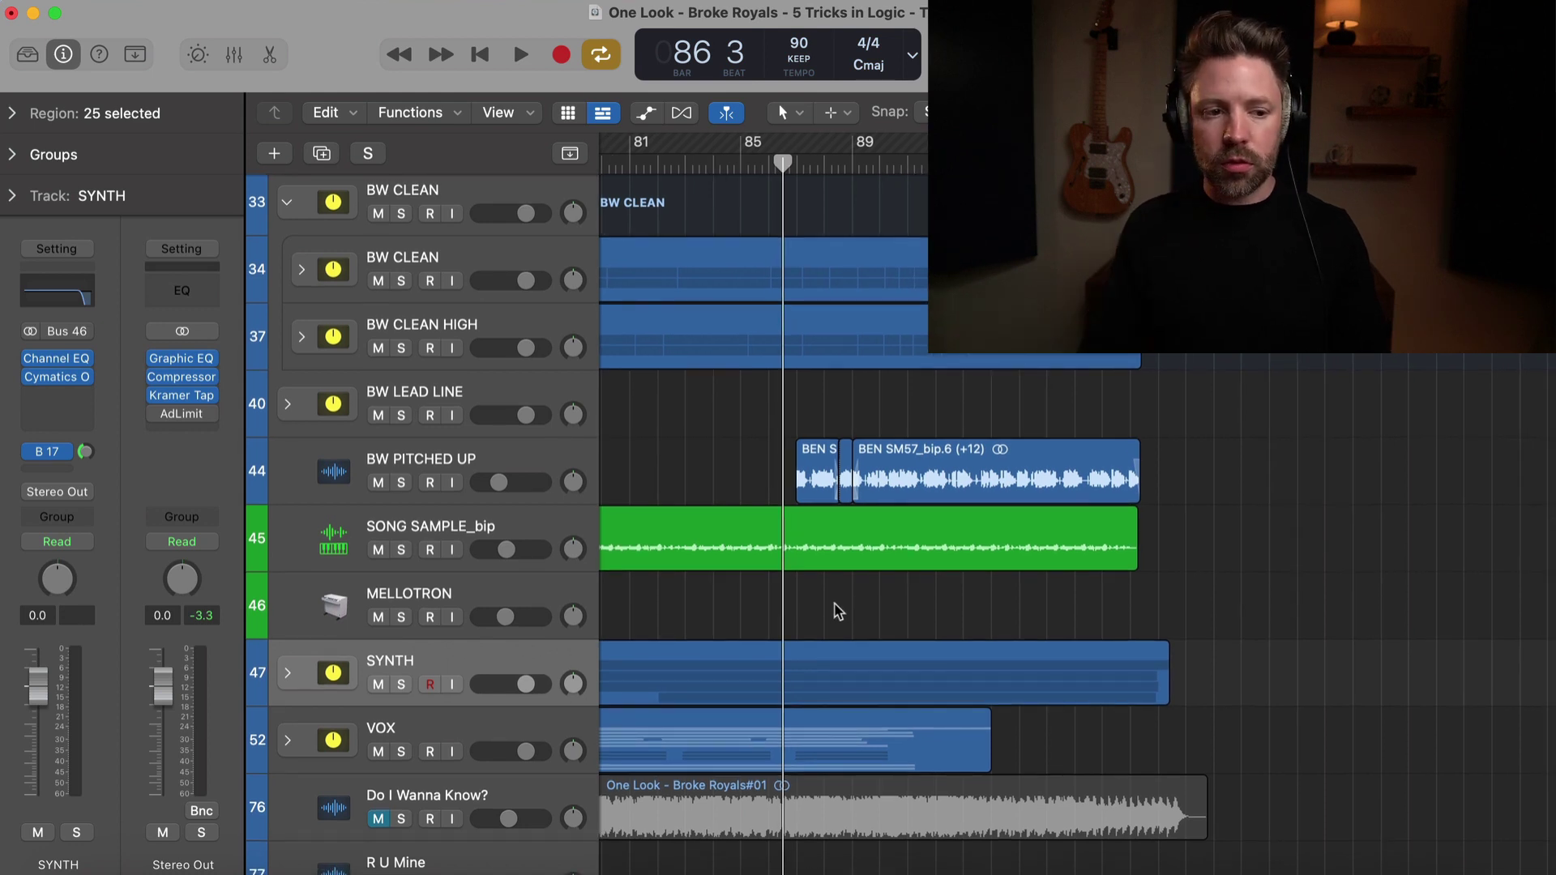
pyautogui.click(908, 164)
pyautogui.press('space')
pyautogui.press('c')
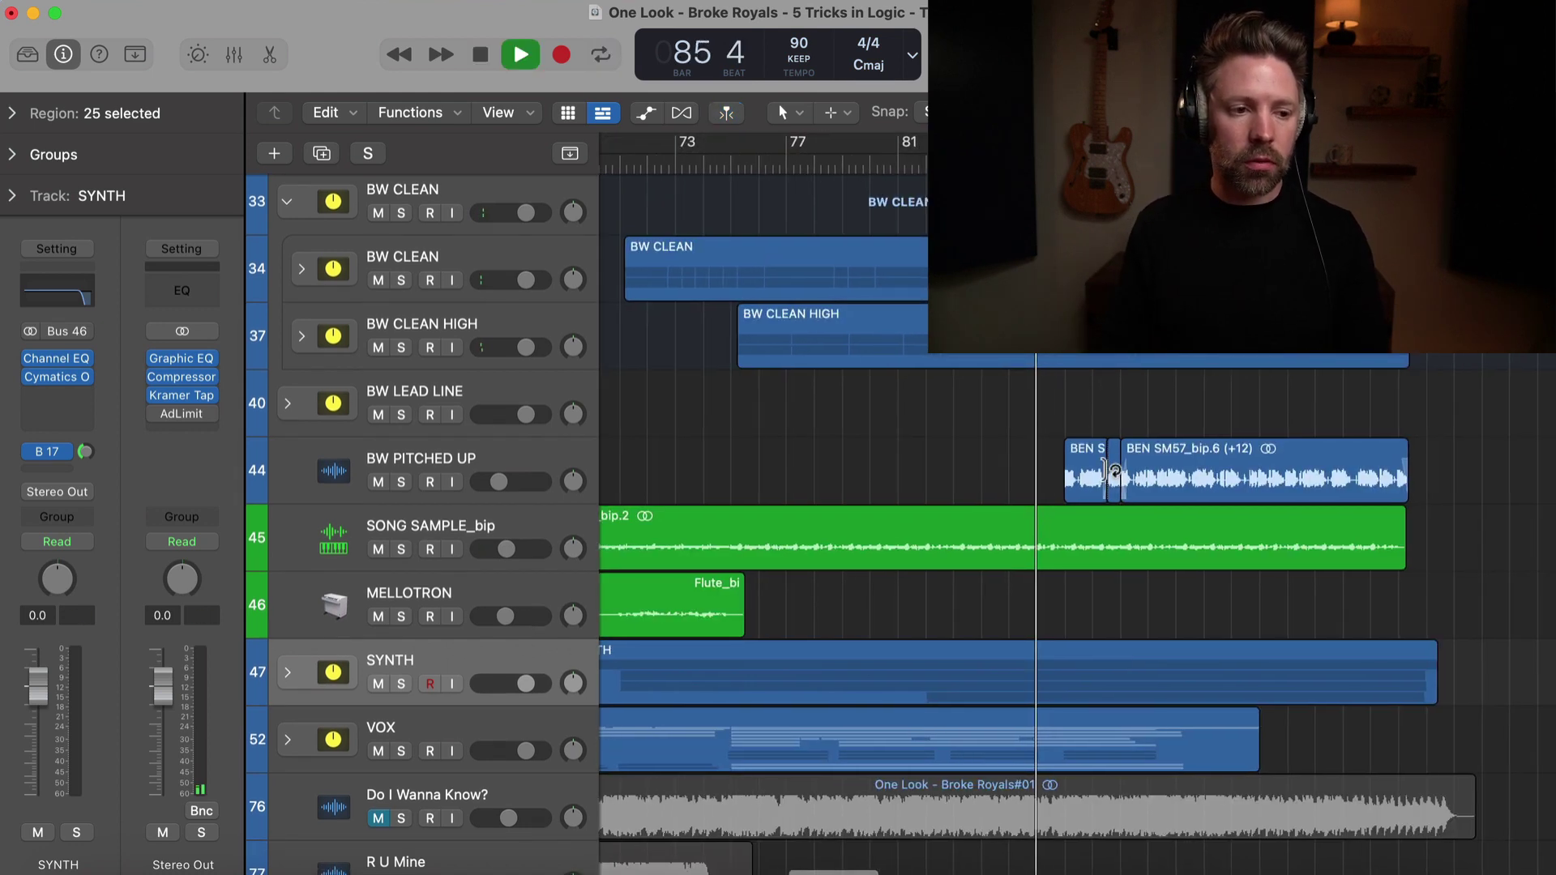
pyautogui.scroll(-1, 1106, 470)
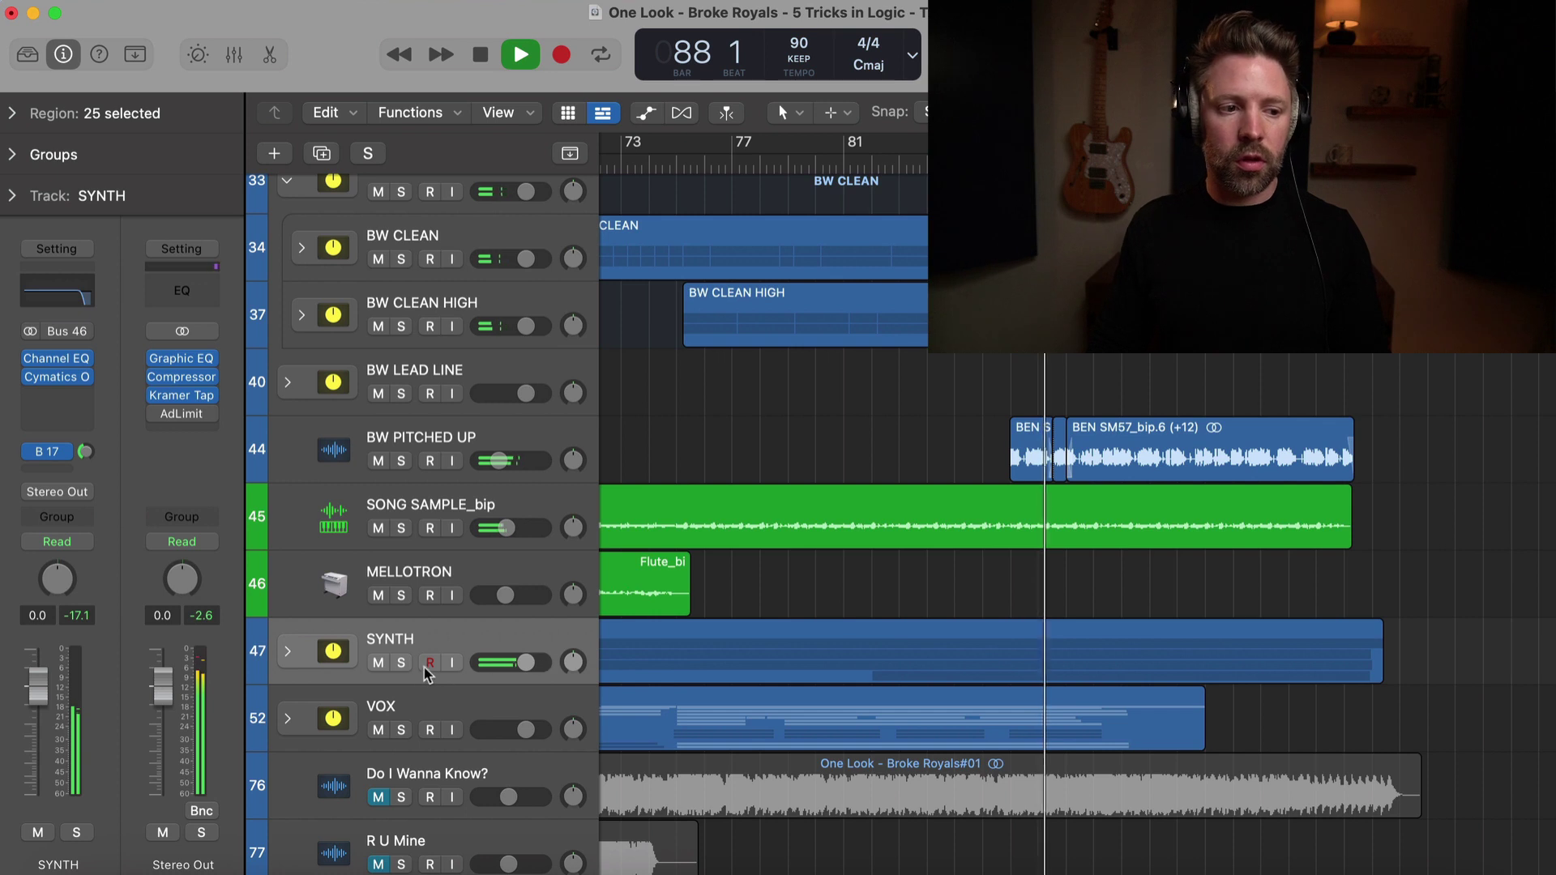
pyautogui.click(402, 663)
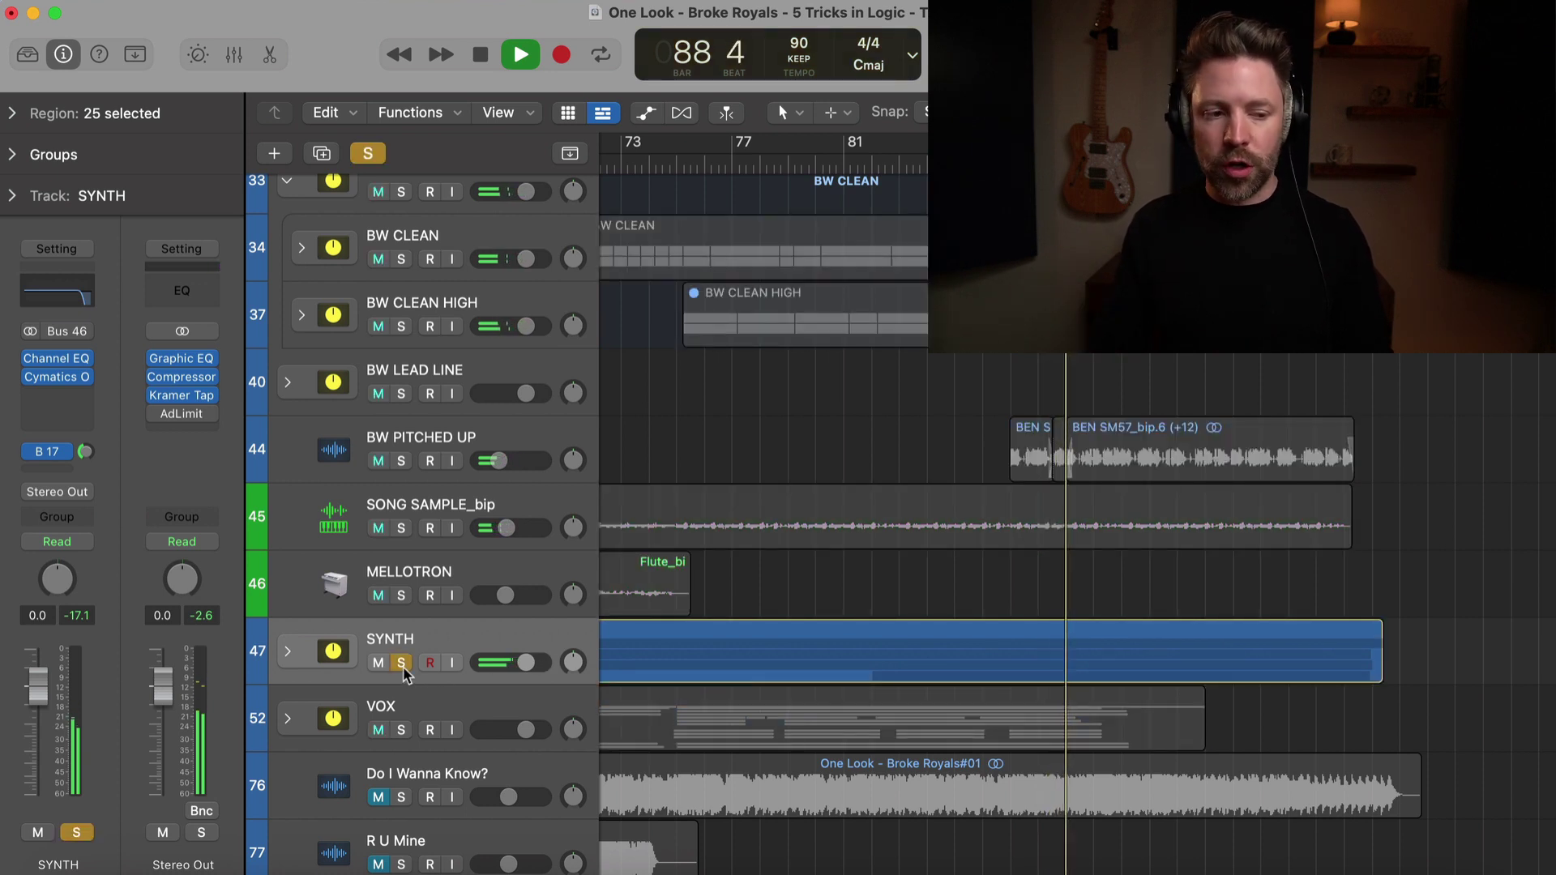
pyautogui.click(401, 663)
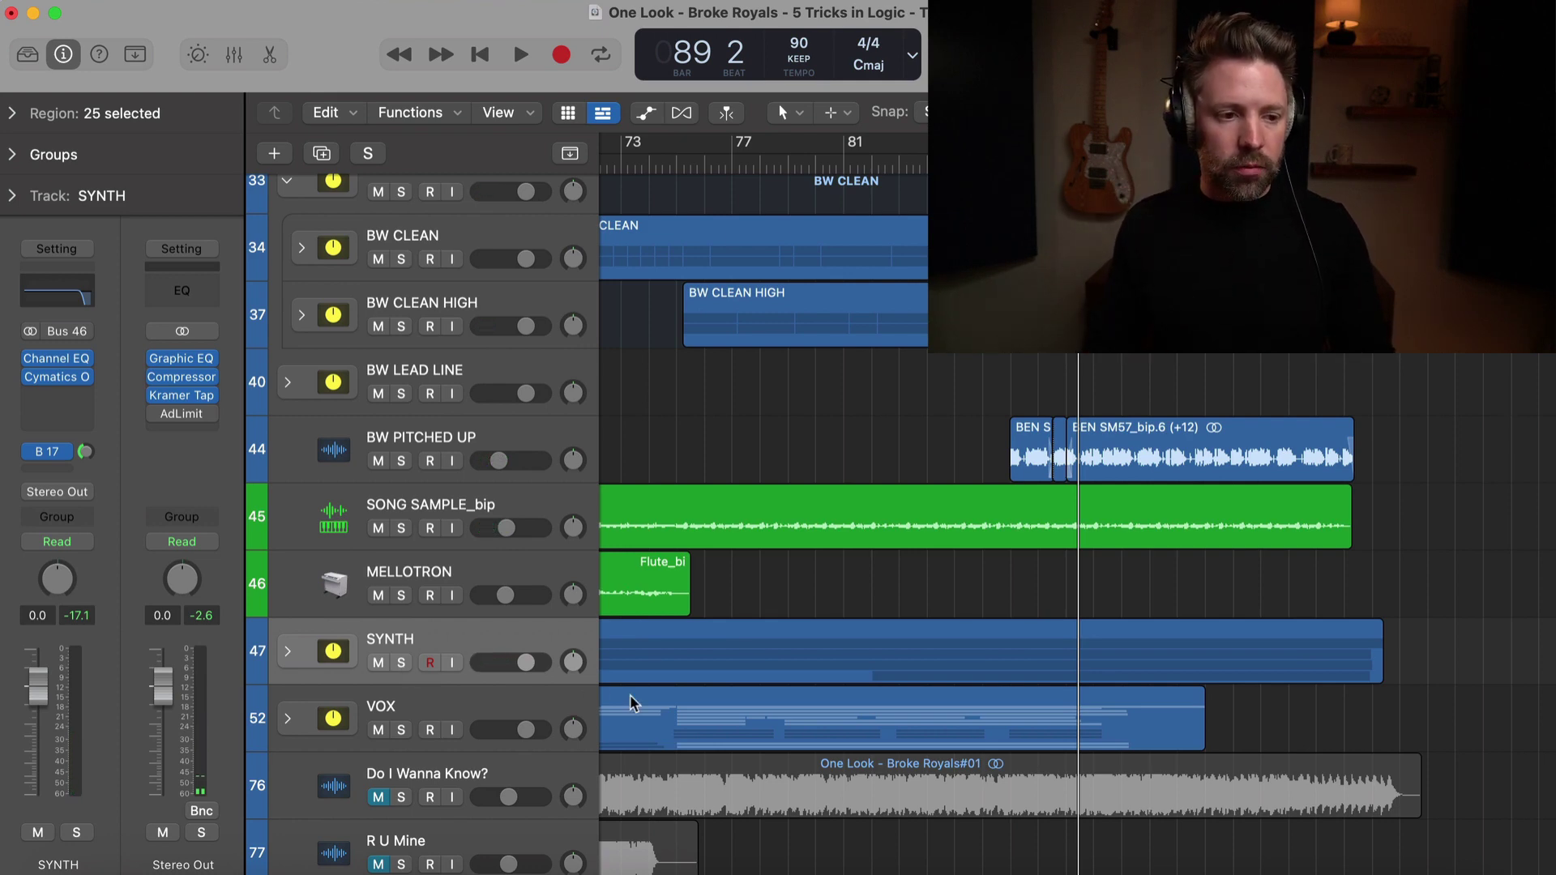
# Show automation lanes and raise a SYNTH volume point to +2.8 dB
pyautogui.press('a')
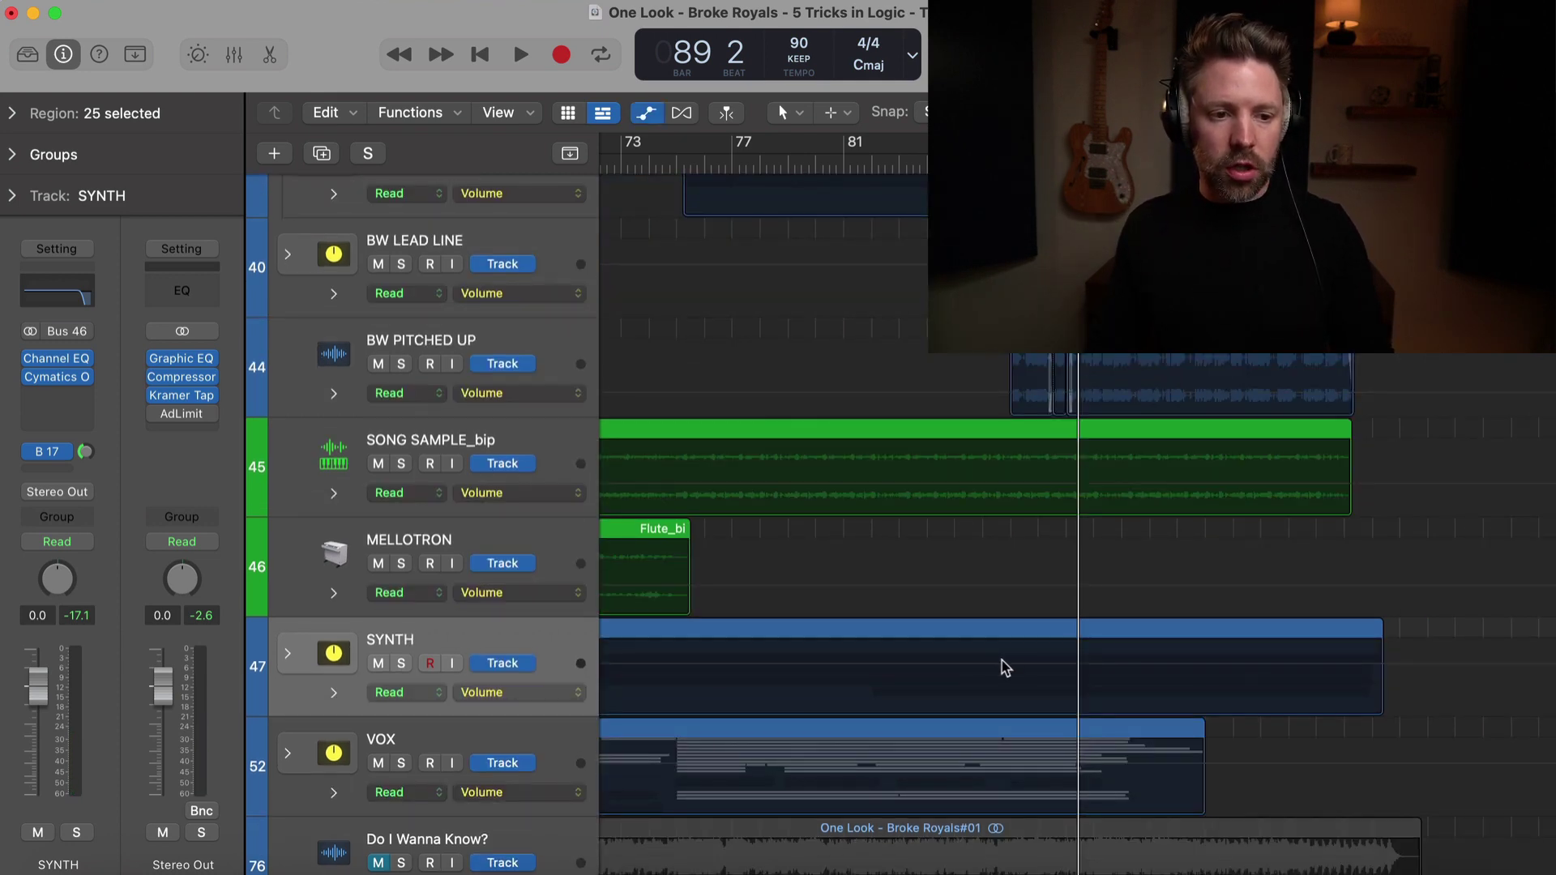
pyautogui.click(1003, 667)
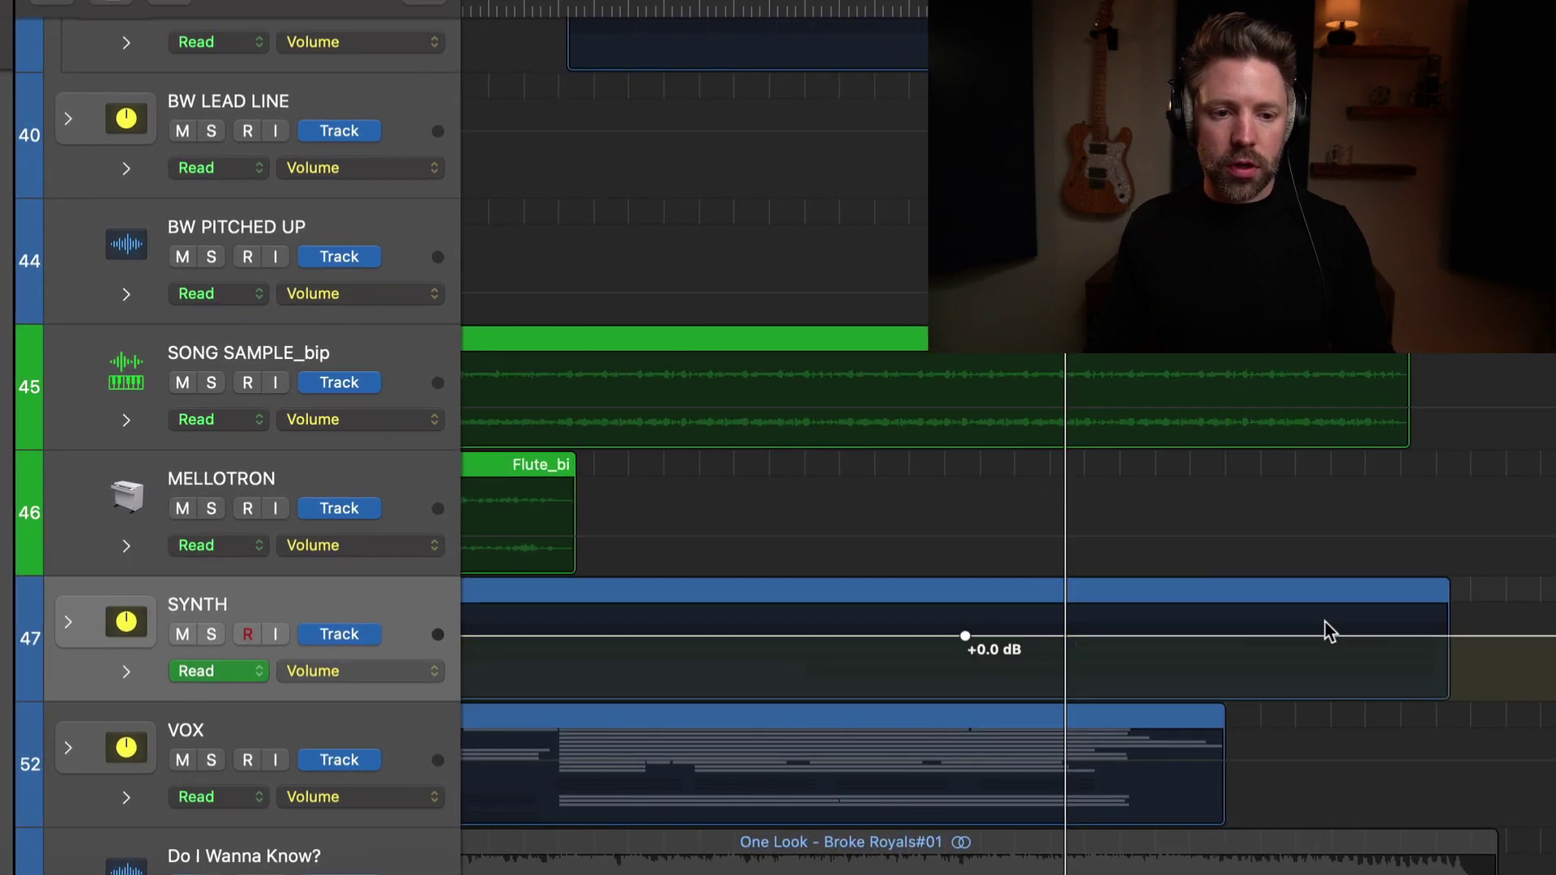
pyautogui.moveTo(1394, 637); pyautogui.dragTo(1391, 631)
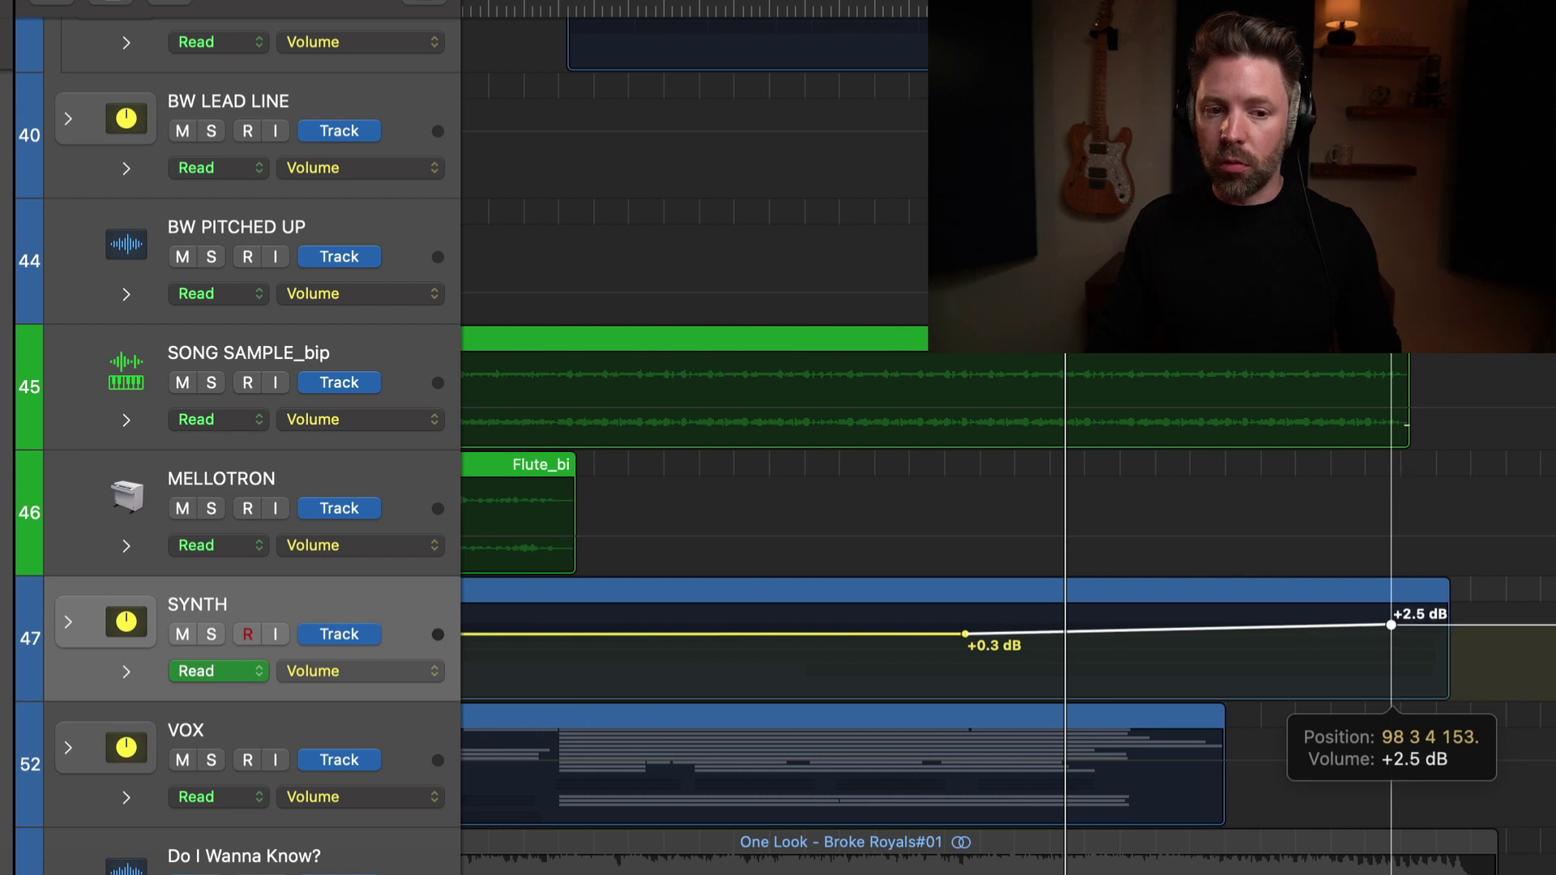
pyautogui.moveTo(1391, 624); pyautogui.dragTo(1391, 625)
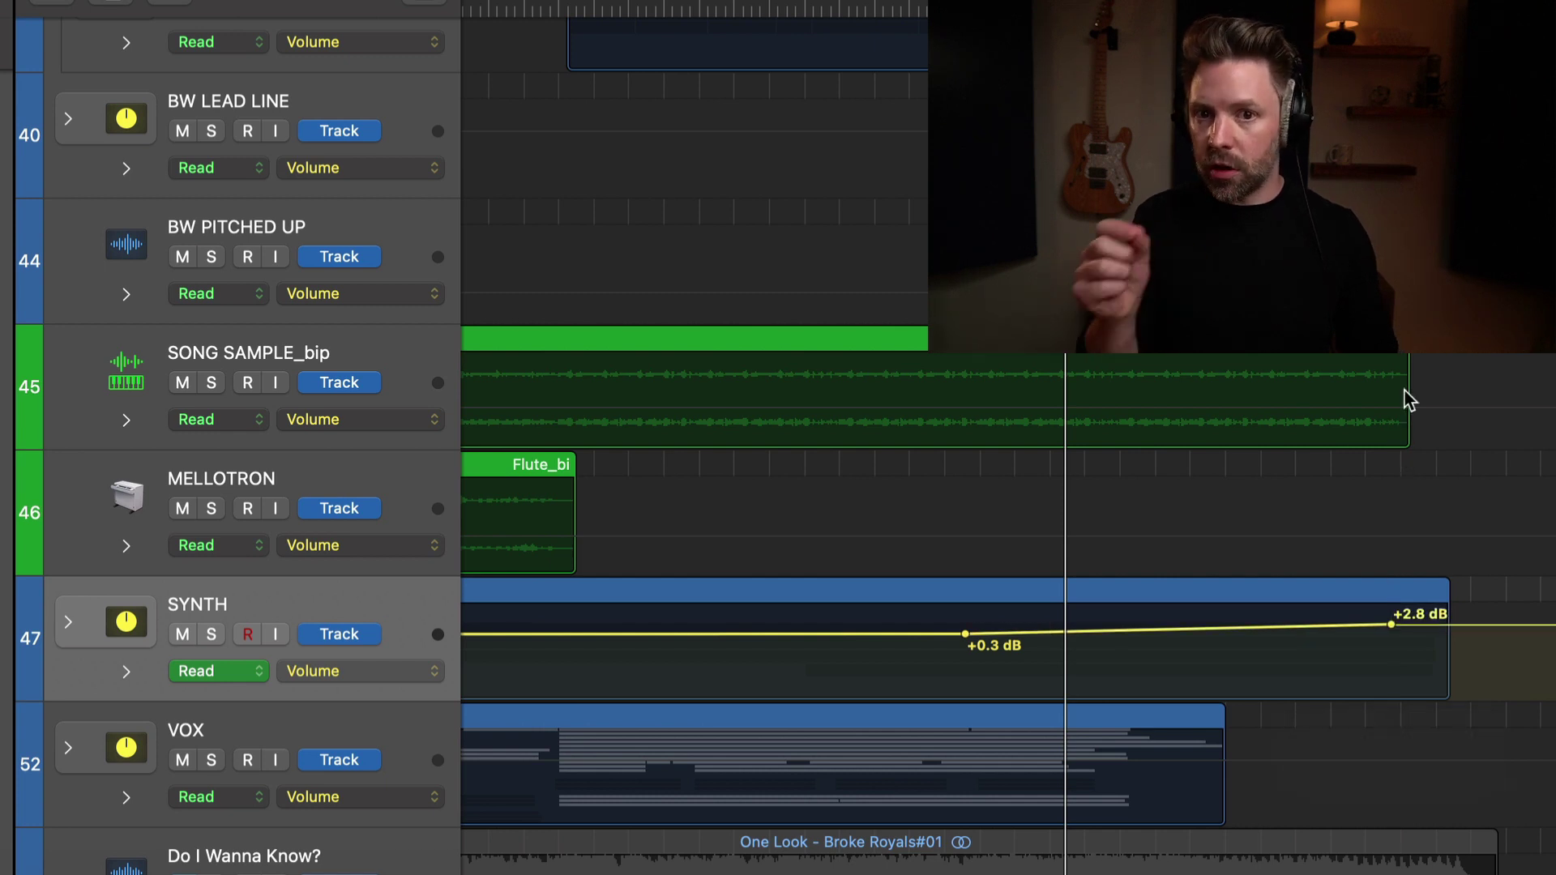
pyautogui.moveTo(1391, 625); pyautogui.dragTo(1391, 625)
# Check the automation context menu, then settle the ramp's end point at +2.0 dB
pyautogui.rightClick(1392, 628)
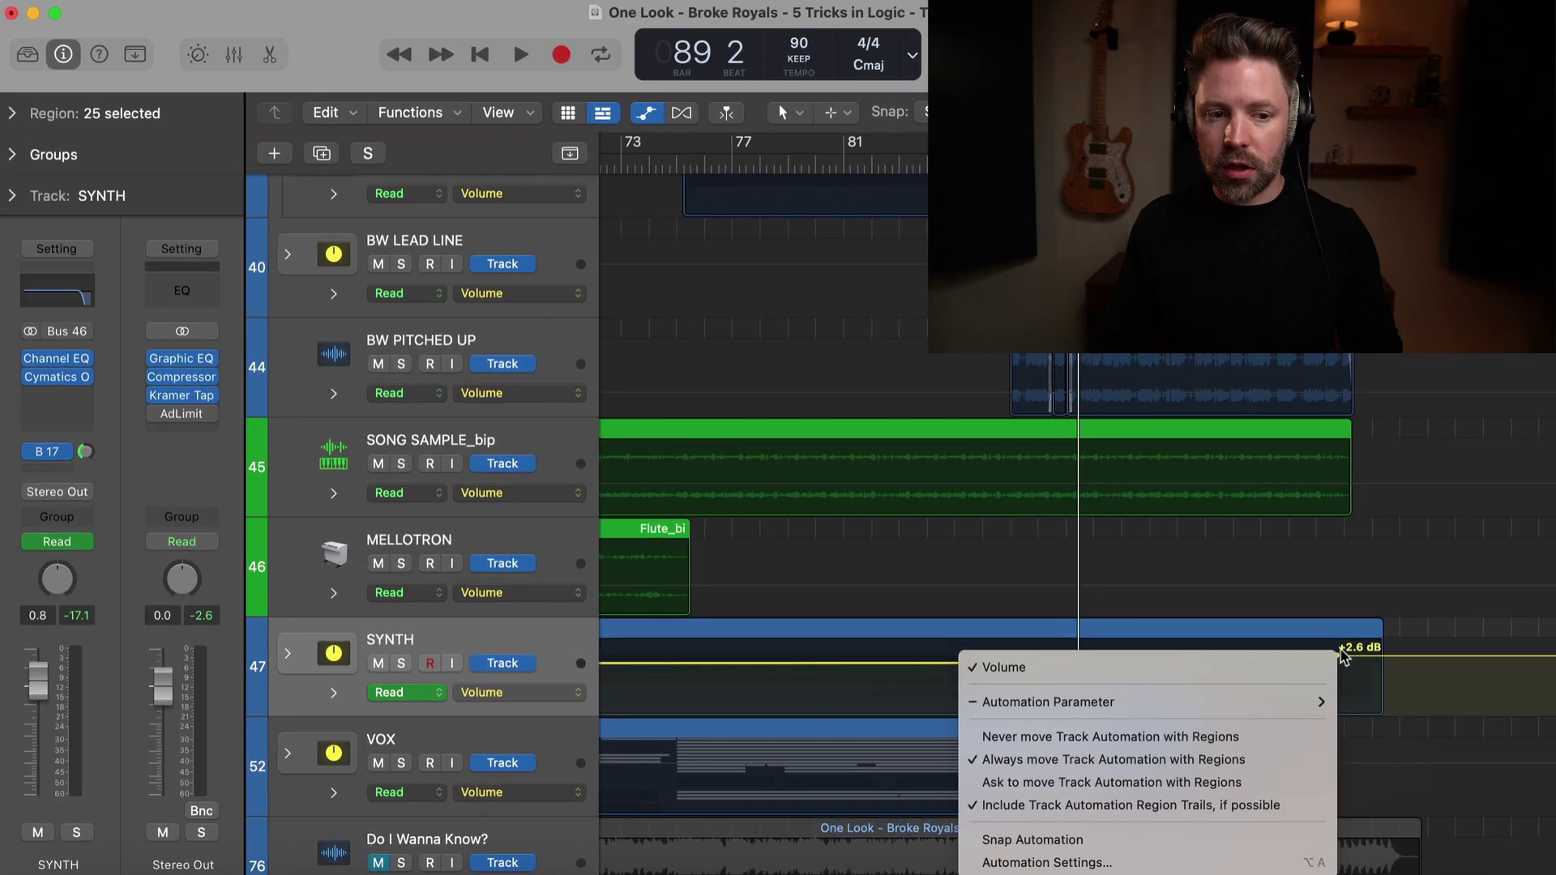
pyautogui.click(1348, 639)
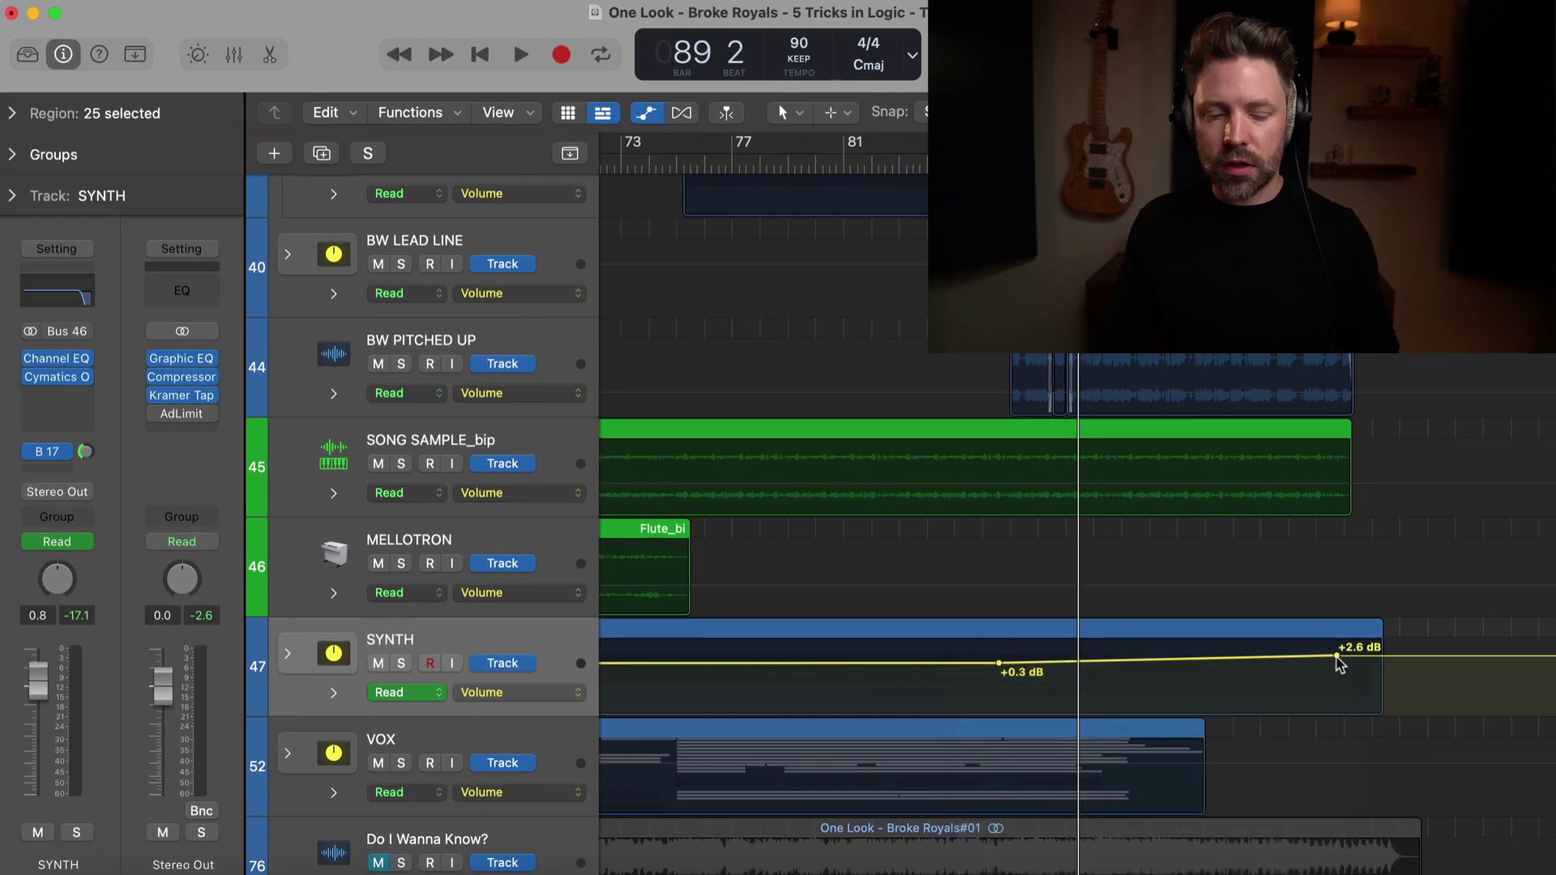
pyautogui.moveTo(1336, 655); pyautogui.dragTo(1336, 658)
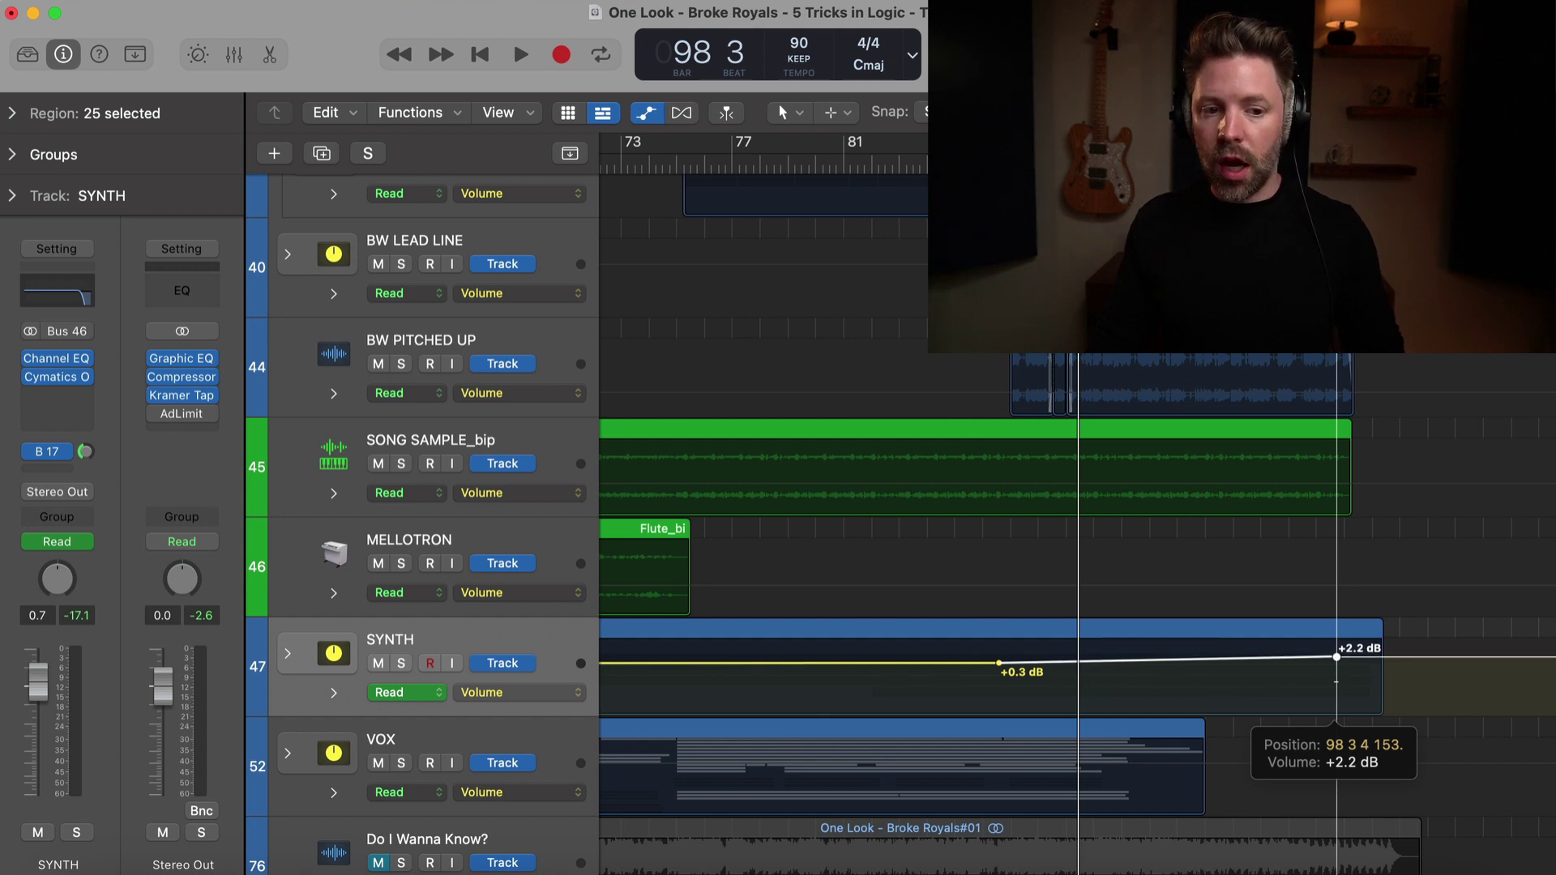
pyautogui.moveTo(1336, 657); pyautogui.dragTo(991, 685)
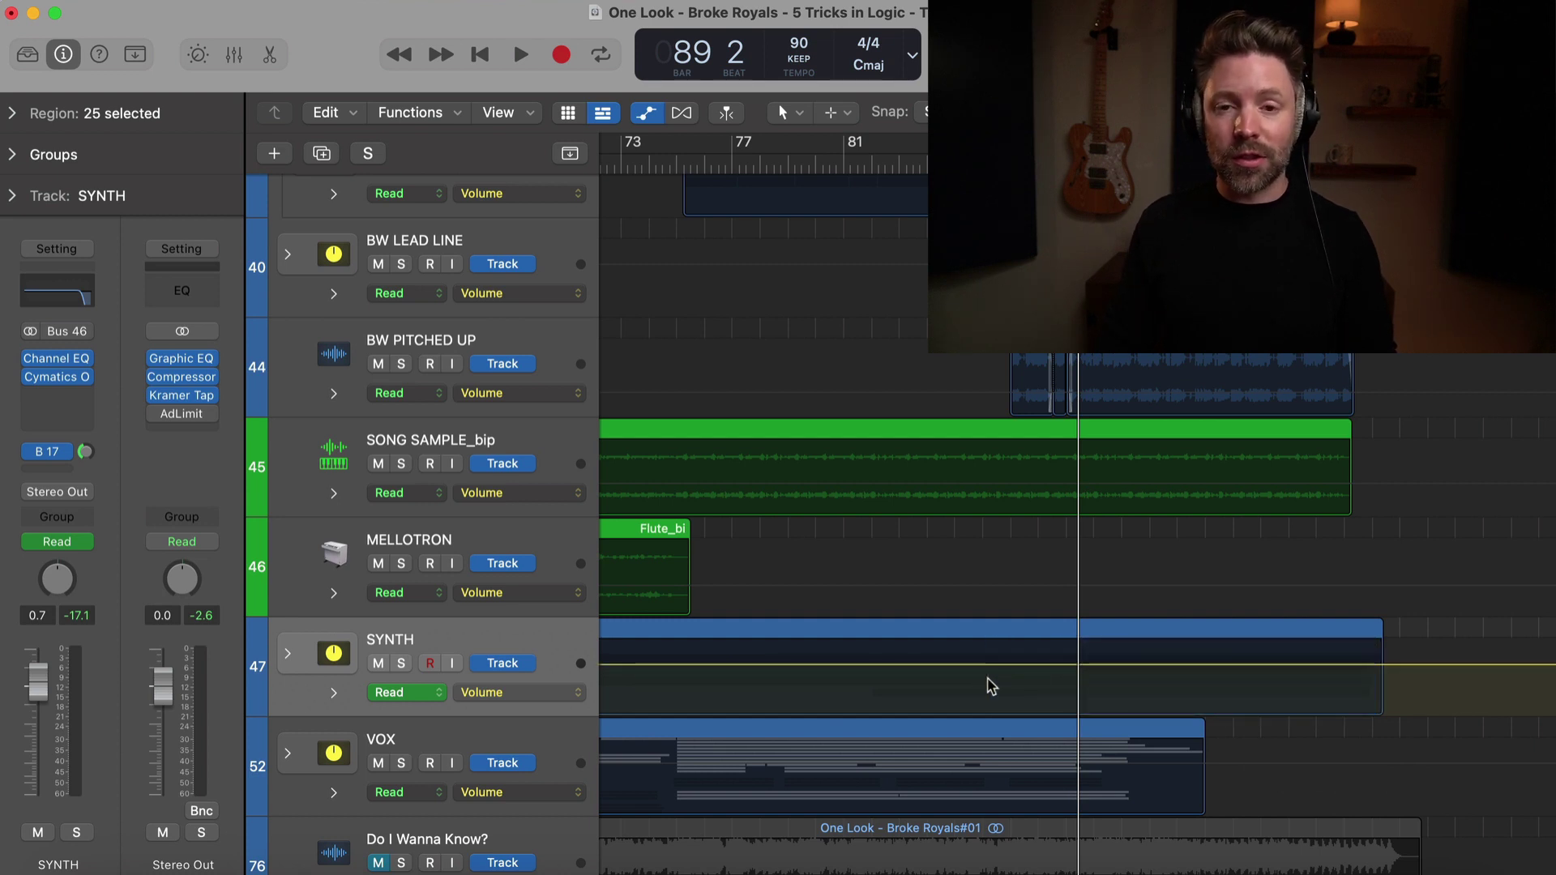